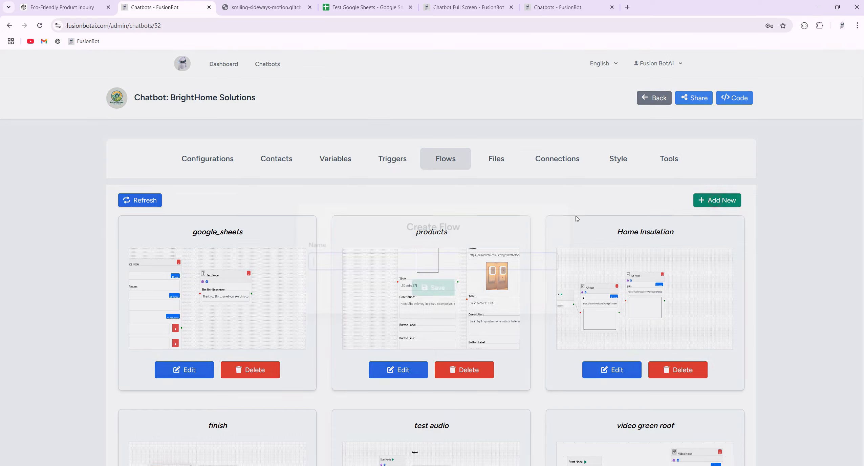
- Name the new flow order_status and save it
{"action": "type", "text": "api_t"}
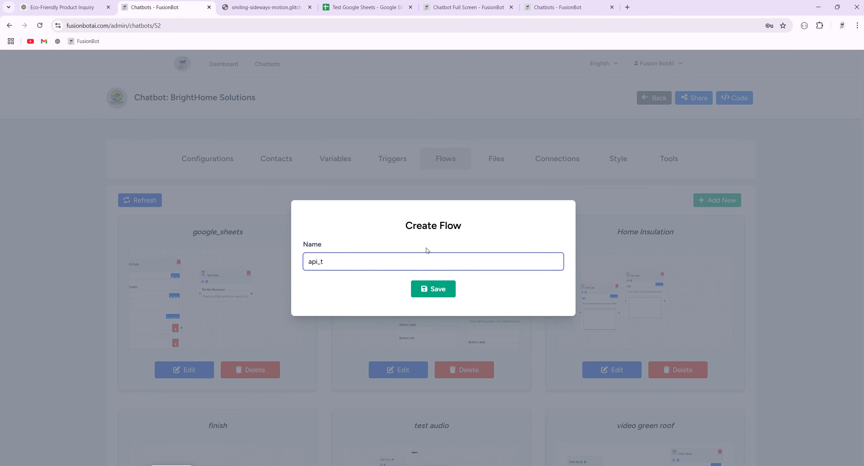
{"action": "key", "text": "ctrl+a"}
{"action": "key", "text": "BackSpace"}
{"action": "type", "text": "order_status"}
{"action": "left_click", "coordinate": [432, 289]}
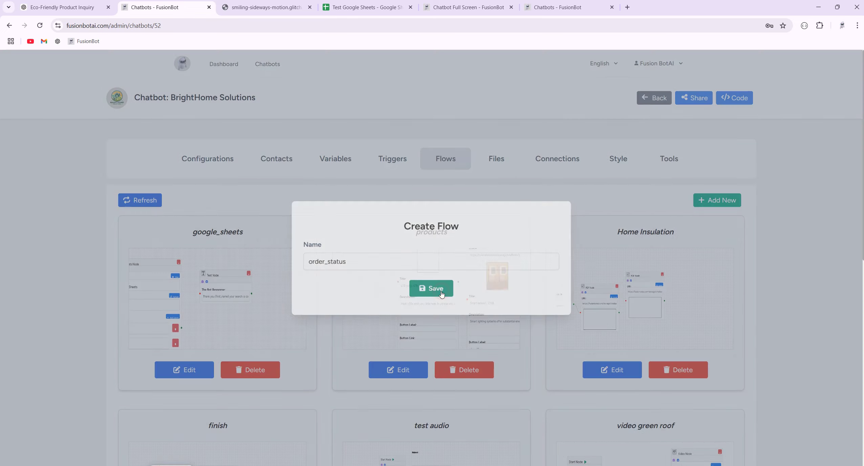
- Add an API Request node after the Start Node and enter the smiling-sideways-motion.glitch.me order endpoint with a sample order number as its request URL
{"action": "left_click_drag", "start_coordinate": [327, 262], "coordinate": [425, 251]}
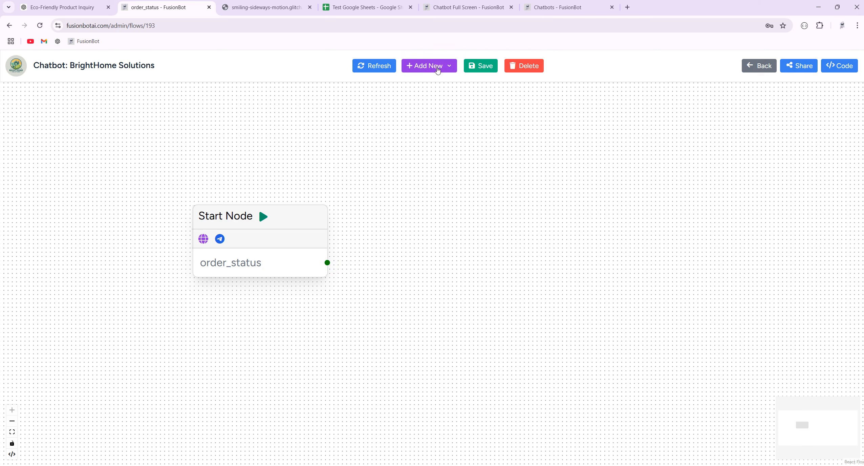
{"action": "left_click", "coordinate": [429, 66]}
{"action": "left_click", "coordinate": [414, 228]}
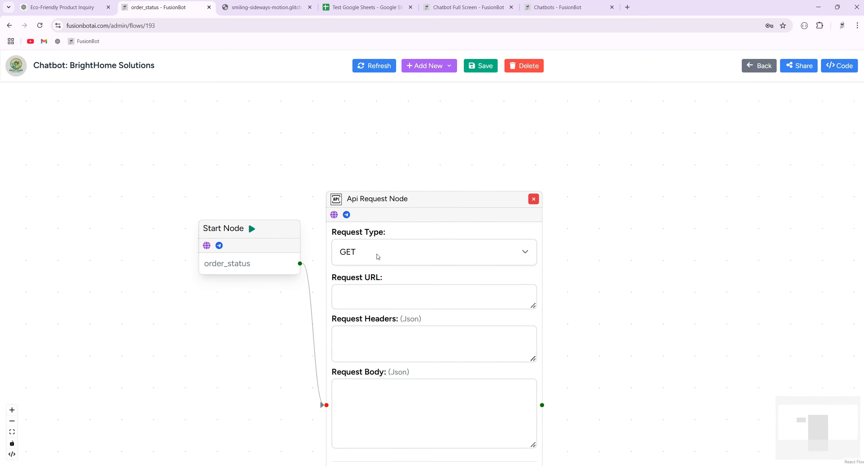
{"action": "left_click_drag", "start_coordinate": [276, 133], "coordinate": [220, 187]}
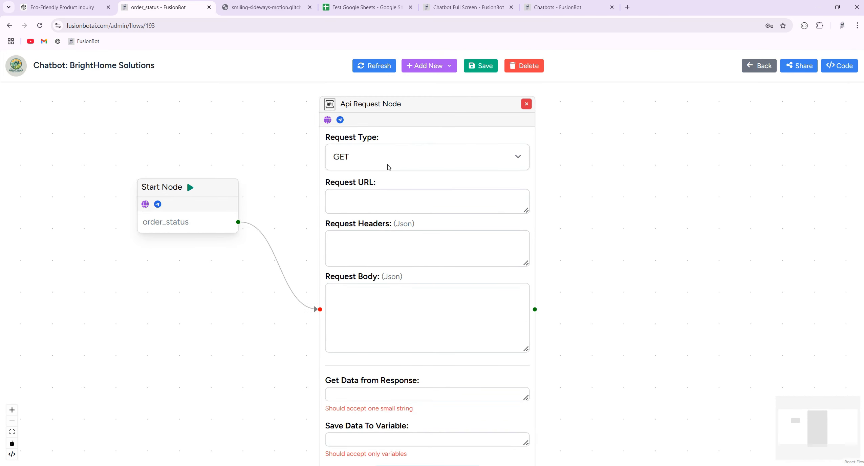
{"action": "left_click", "coordinate": [376, 205]}
{"action": "type", "text": "https://smiling-sideways-motion.glitch.me/order/1395"}
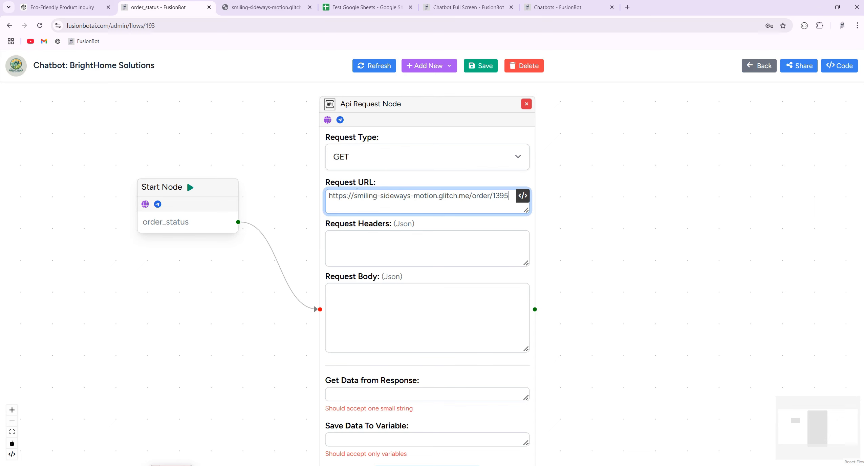
{"action": "double_click", "coordinate": [500, 196]}
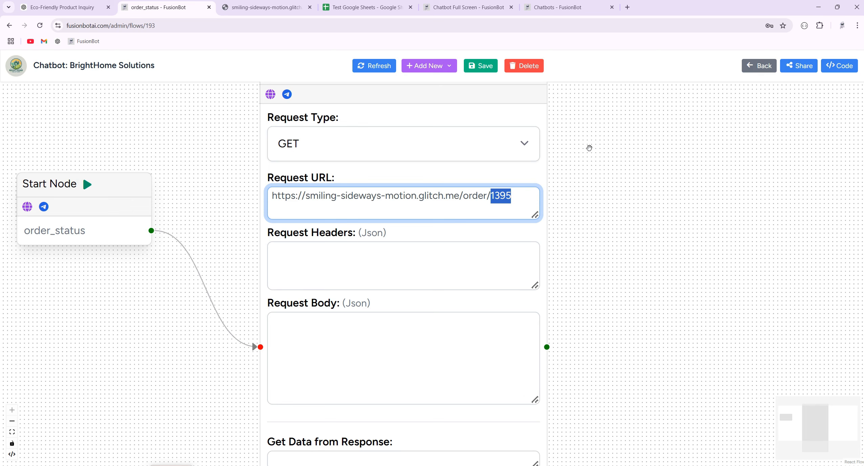
- Return to the BrightHome Solutions chatbot and create a variable named order_number without a description
{"action": "left_click", "coordinate": [754, 67]}
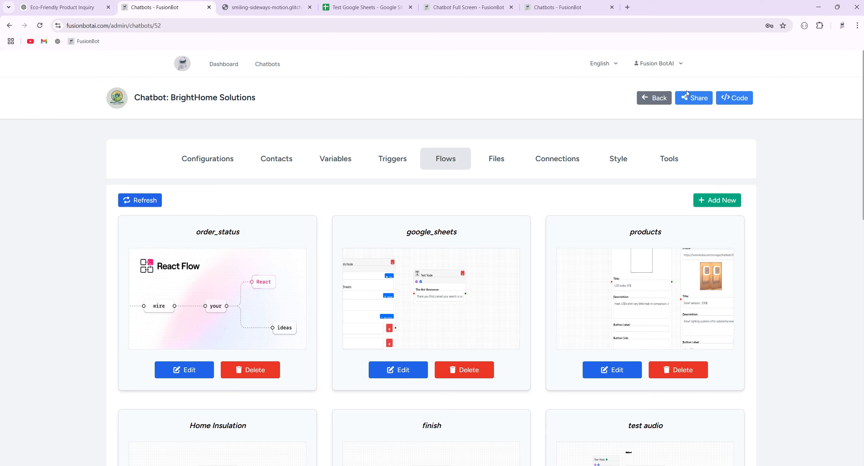
{"action": "left_click", "coordinate": [339, 163]}
{"action": "left_click", "coordinate": [710, 203]}
{"action": "left_click", "coordinate": [382, 238]}
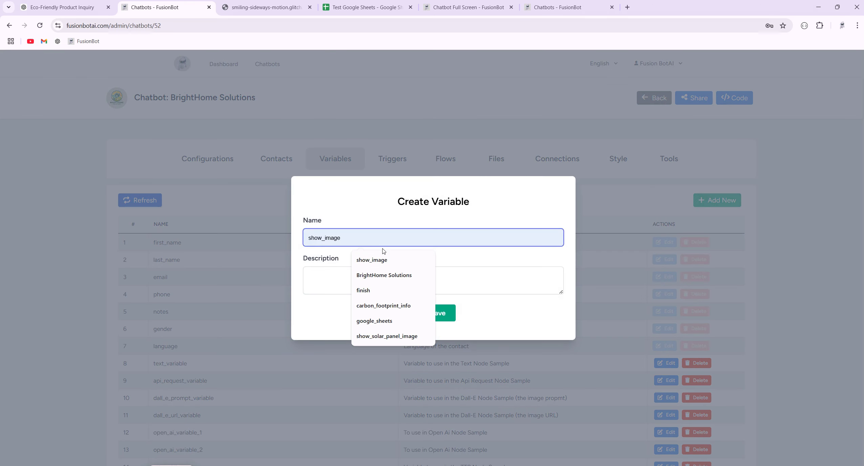
{"action": "type", "text": "orde"}
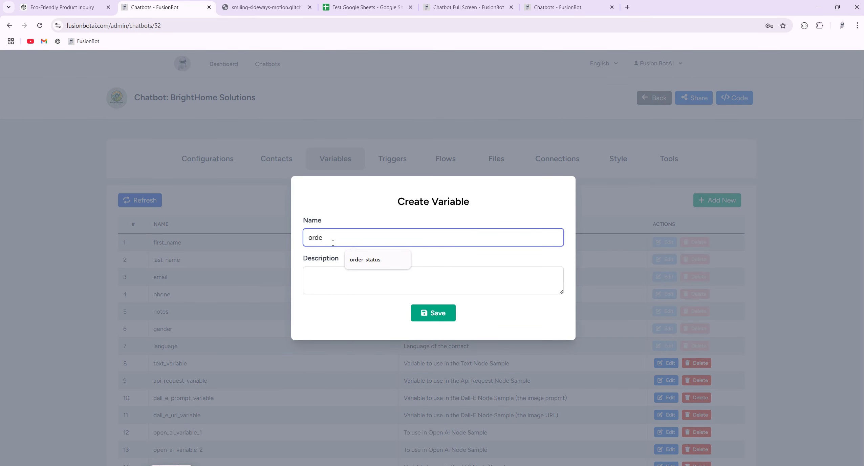
{"action": "type", "text": "r_number"}
{"action": "key", "text": "Tab"}
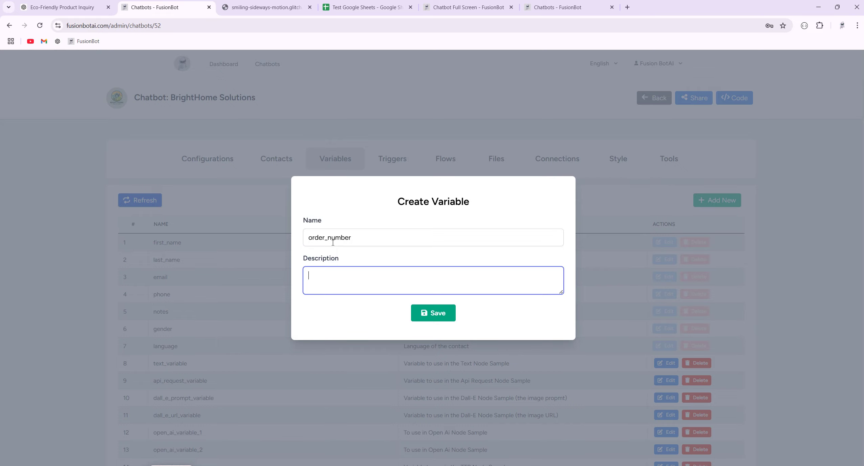
{"action": "left_click", "coordinate": [437, 314]}
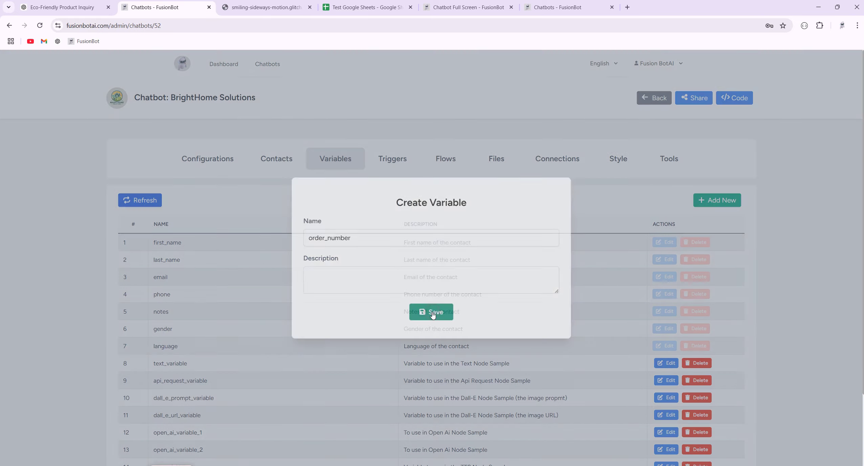
- Look for order_number in the variable list and among the first contact's variables, and return to the contacts list
{"action": "scroll", "coordinate": [312, 372], "scroll_direction": "down", "scroll_amount": 3}
{"action": "scroll", "coordinate": [311, 212], "scroll_direction": "up", "scroll_amount": 3}
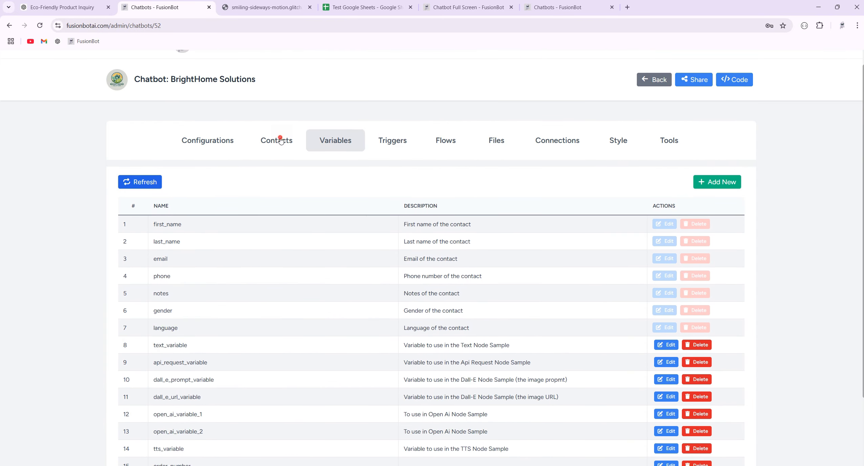
{"action": "left_click", "coordinate": [280, 138]}
{"action": "left_click", "coordinate": [207, 226]}
{"action": "scroll", "coordinate": [78, 323], "scroll_direction": "down", "scroll_amount": 6}
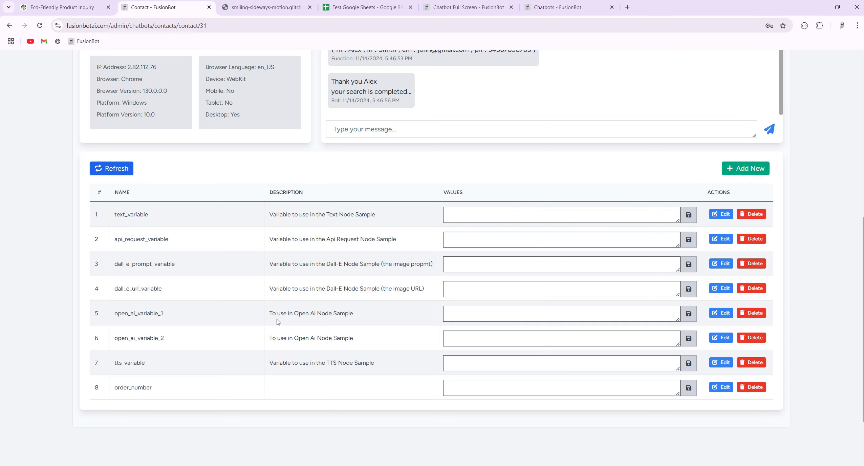
{"action": "double_click", "coordinate": [126, 388]}
{"action": "scroll", "coordinate": [453, 387], "scroll_direction": "up", "scroll_amount": 10}
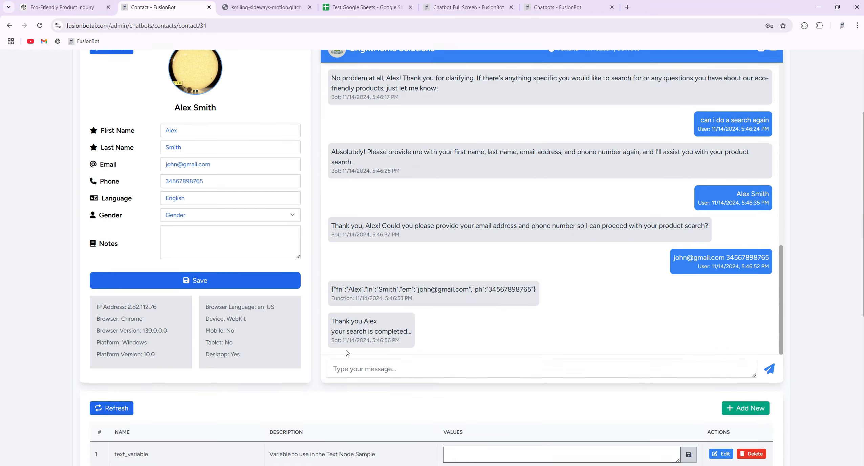
{"action": "left_click", "coordinate": [654, 100]}
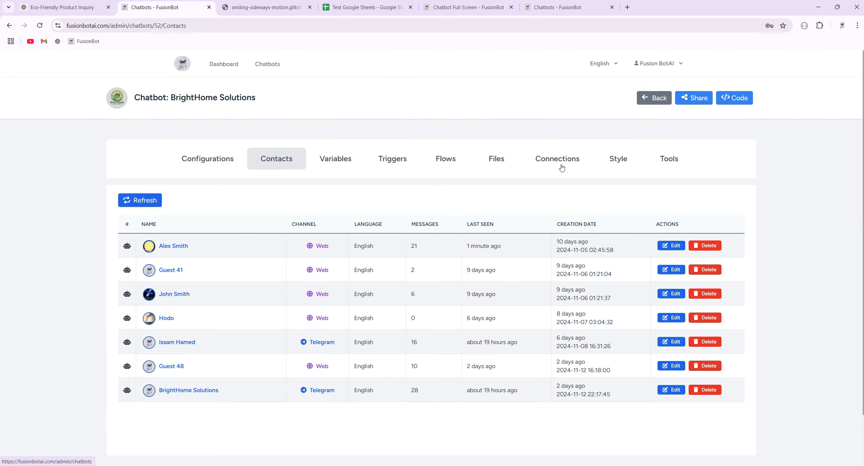
- Reopen the order_status flow and add an API Request node after the Start Node
{"action": "left_click", "coordinate": [443, 159]}
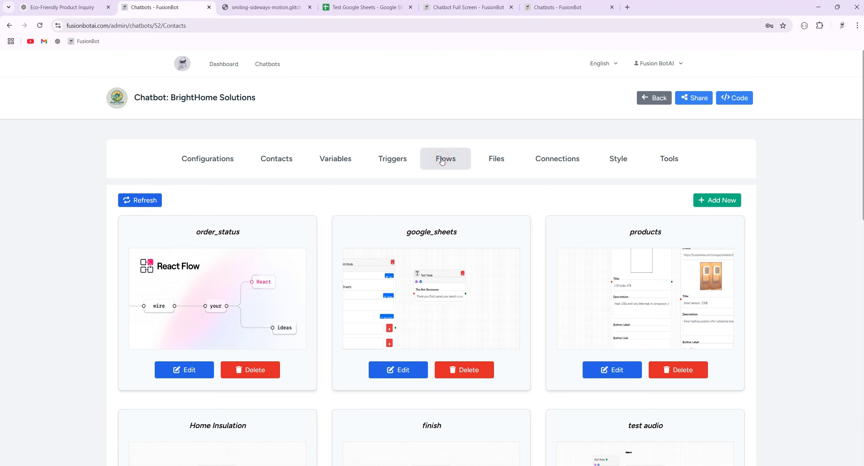
{"action": "left_click", "coordinate": [201, 276]}
{"action": "left_click_drag", "start_coordinate": [471, 253], "coordinate": [200, 149]}
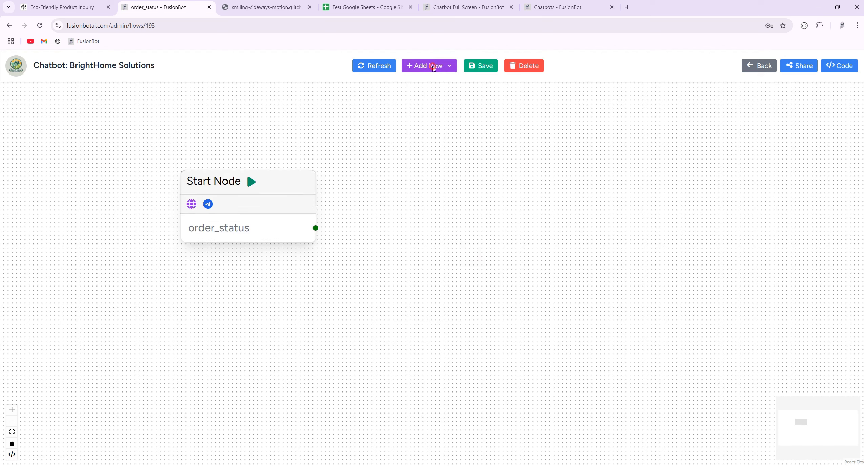
{"action": "left_click", "coordinate": [429, 66]}
{"action": "left_click", "coordinate": [423, 226]}
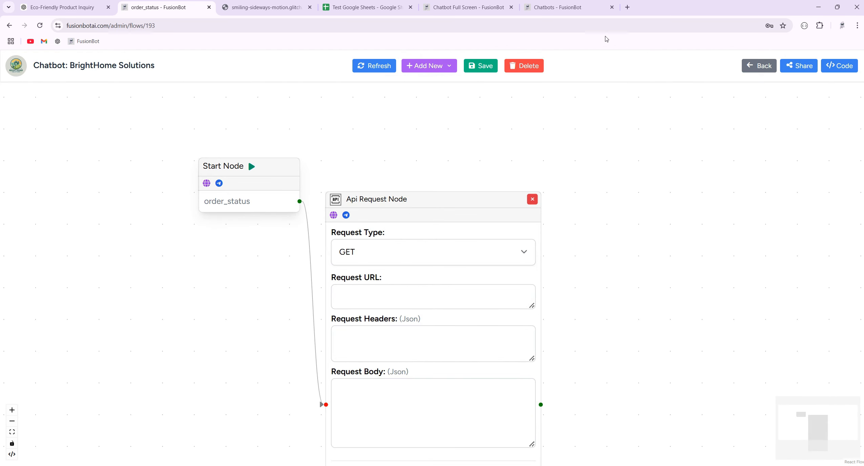
- Copy the order lookup address from the smiling-sideways-motion.glitch.me page into the API Request node's request URL
{"action": "left_click", "coordinate": [270, 10]}
{"action": "left_click", "coordinate": [260, 27]}
{"action": "key", "text": "ctrl+c"}
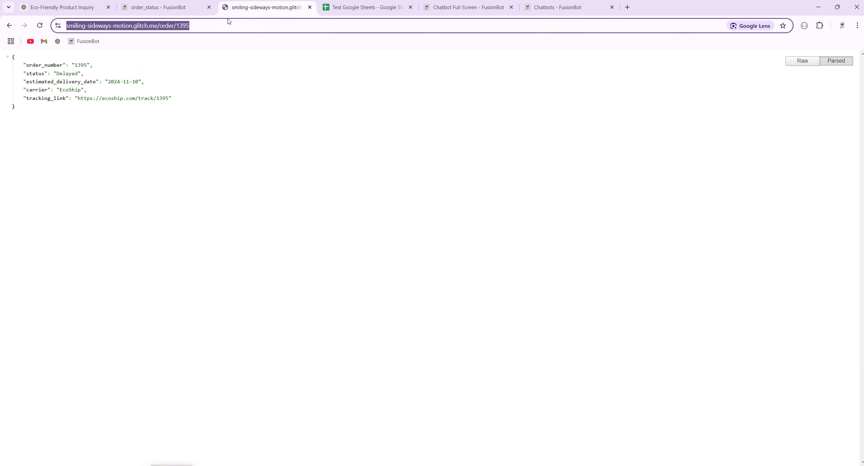
{"action": "left_click", "coordinate": [162, 7]}
{"action": "left_click", "coordinate": [415, 299]}
{"action": "key", "text": "ctrl+v"}
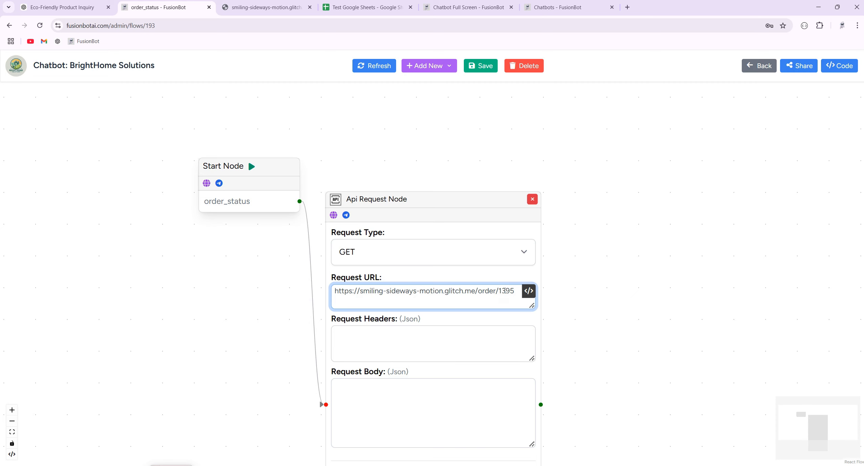
- Replace the sample order number at the end of the request URL with the {order_number} variable
{"action": "double_click", "coordinate": [504, 291]}
{"action": "key", "text": "BackSpace"}
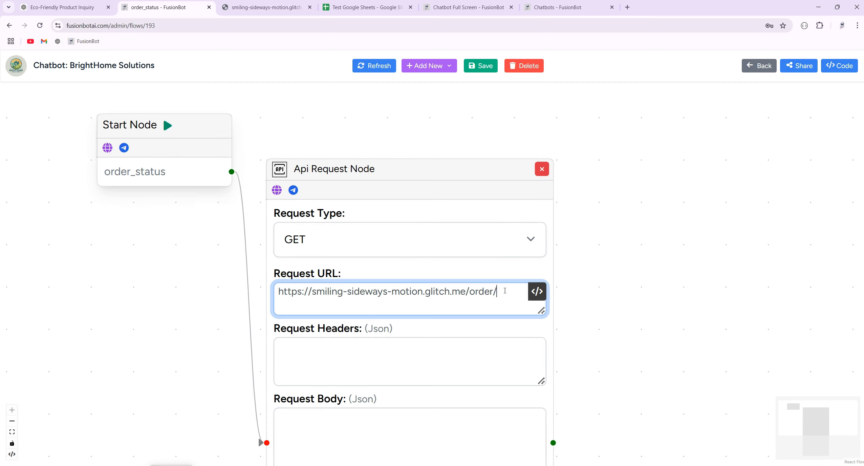
{"action": "left_click", "coordinate": [537, 291]}
{"action": "left_click", "coordinate": [407, 340]}
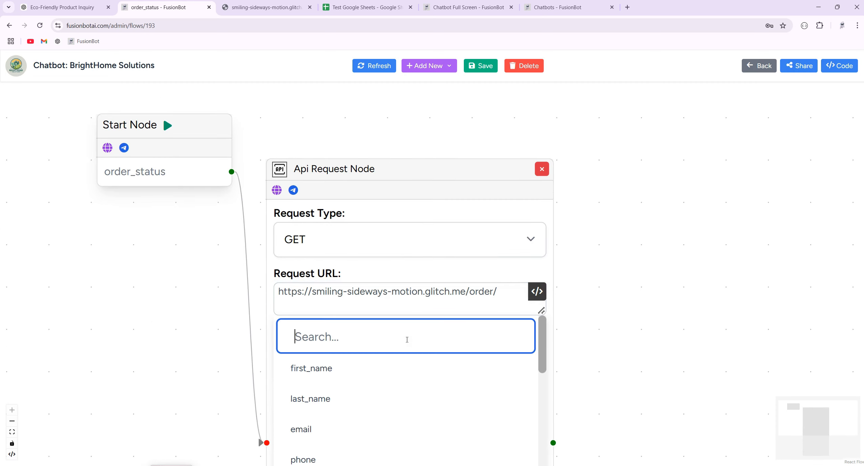
{"action": "type", "text": "vari"}
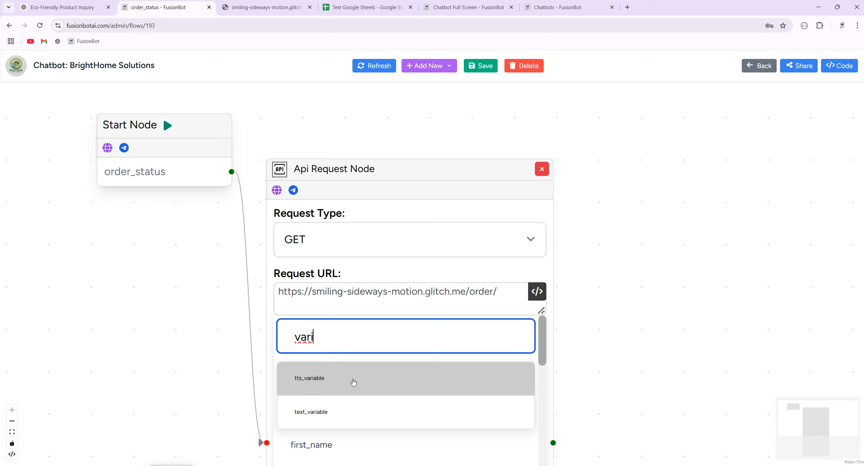
{"action": "key", "text": "ctrl+a"}
{"action": "key", "text": "BackSpace"}
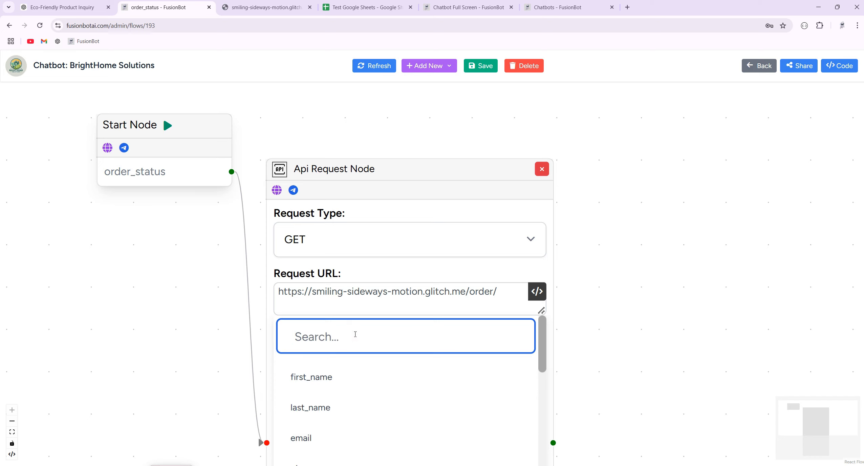
{"action": "type", "text": "orde"}
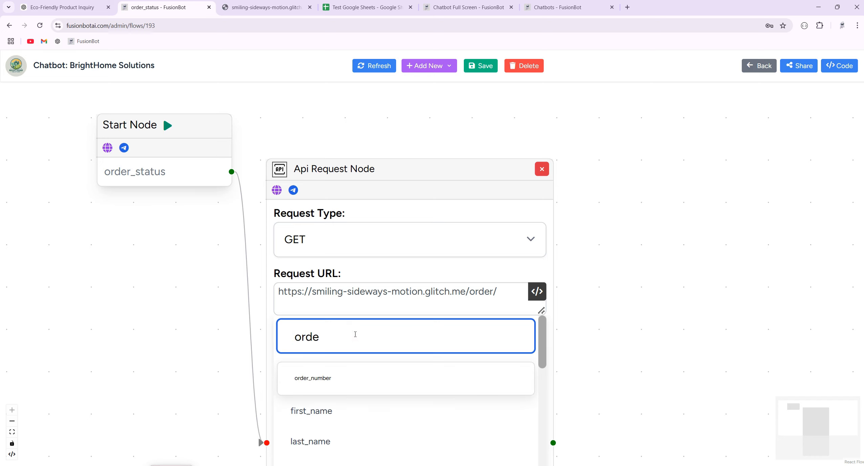
{"action": "left_click", "coordinate": [329, 378]}
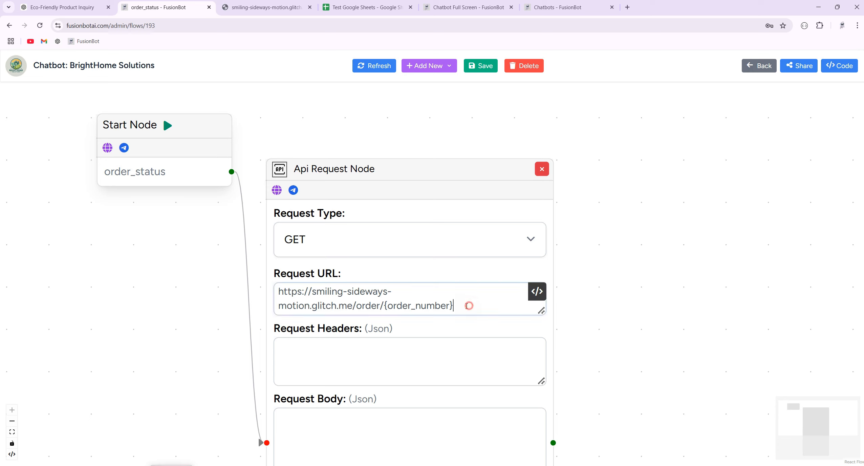
{"action": "left_click_drag", "start_coordinate": [461, 307], "coordinate": [279, 291]}
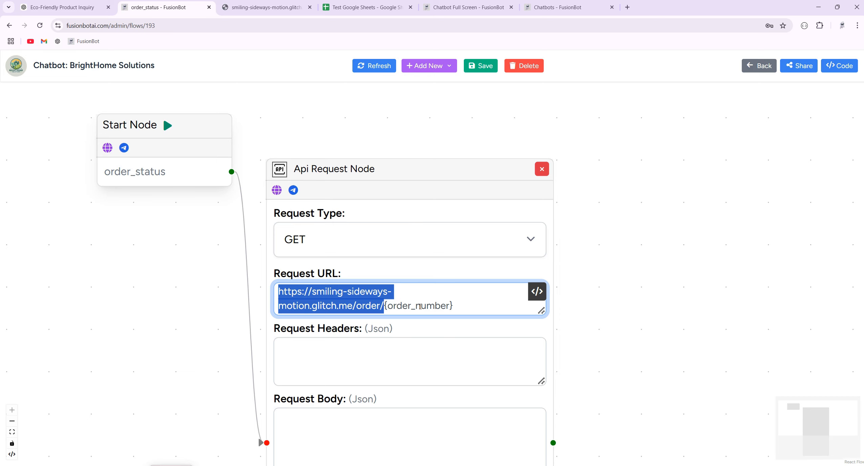
- Move the Start Node lower and farther away from the API Request node so the connection between them is clear
{"action": "left_click_drag", "start_coordinate": [619, 350], "coordinate": [631, 239]}
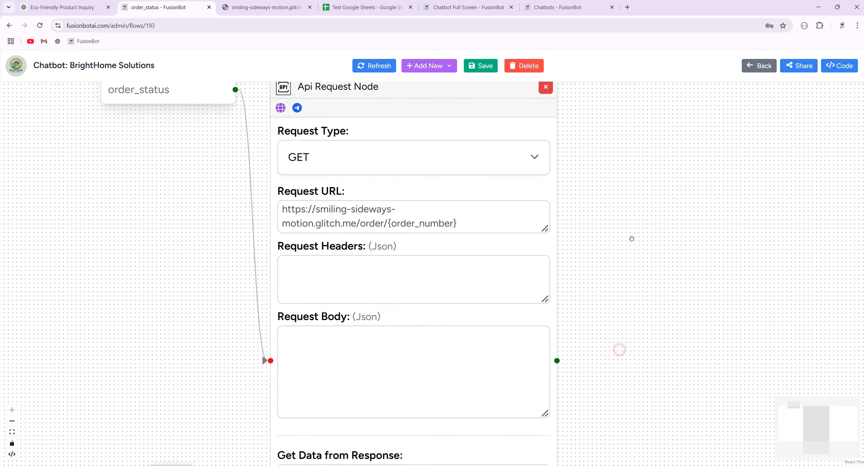
{"action": "left_click_drag", "start_coordinate": [218, 197], "coordinate": [235, 256]}
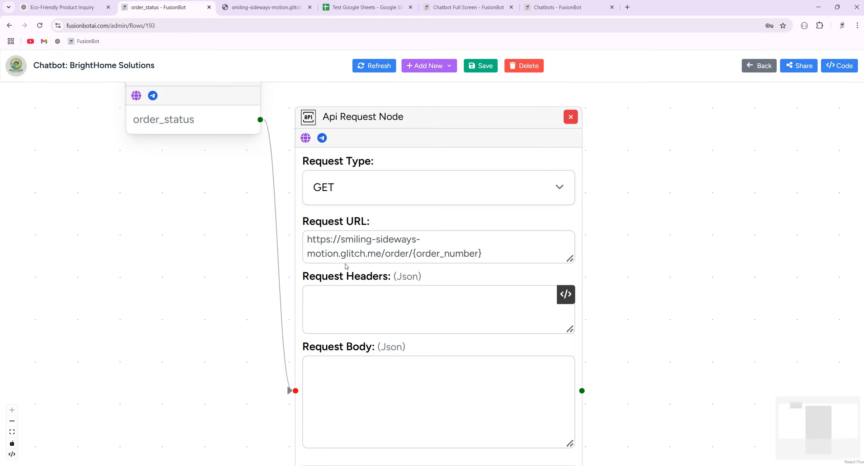
{"action": "scroll", "coordinate": [600, 251], "scroll_direction": "down", "scroll_amount": 1}
{"action": "left_click_drag", "start_coordinate": [274, 103], "coordinate": [196, 215]}
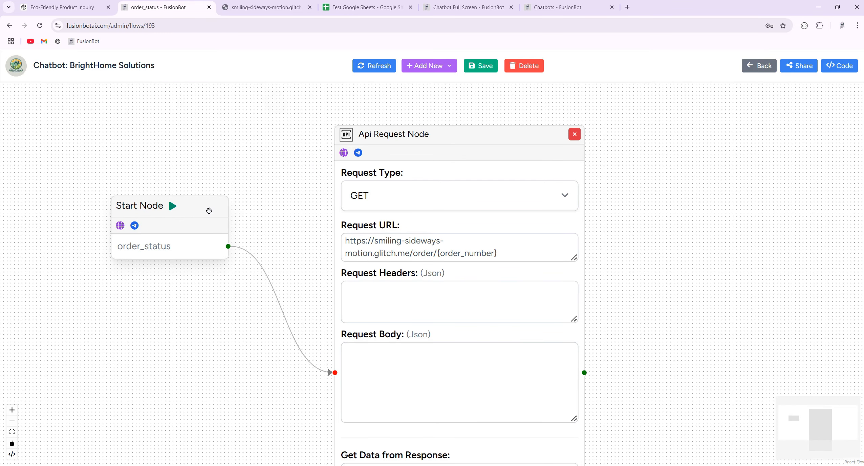
{"action": "left_click_drag", "start_coordinate": [692, 295], "coordinate": [662, 275]}
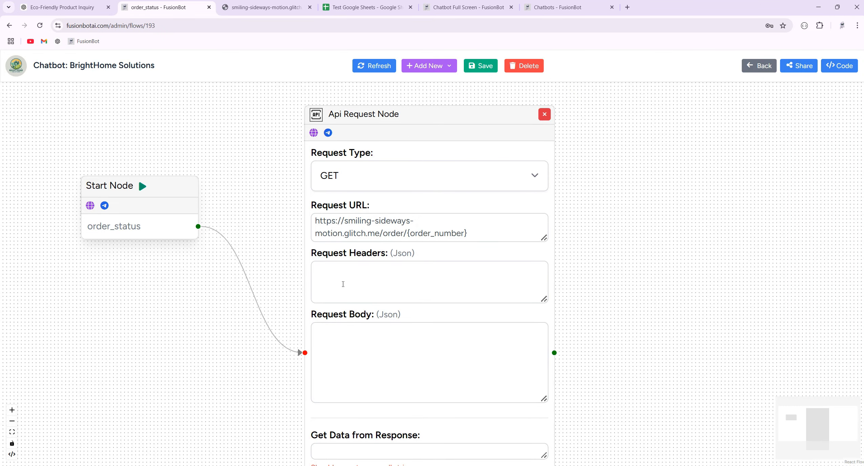
- Set the API Request node's request type to GET and save the flow
{"action": "mouse_move", "coordinate": [343, 285]}
{"action": "left_click", "coordinate": [341, 180]}
{"action": "left_click", "coordinate": [331, 197]}
{"action": "mouse_move", "coordinate": [415, 234]}
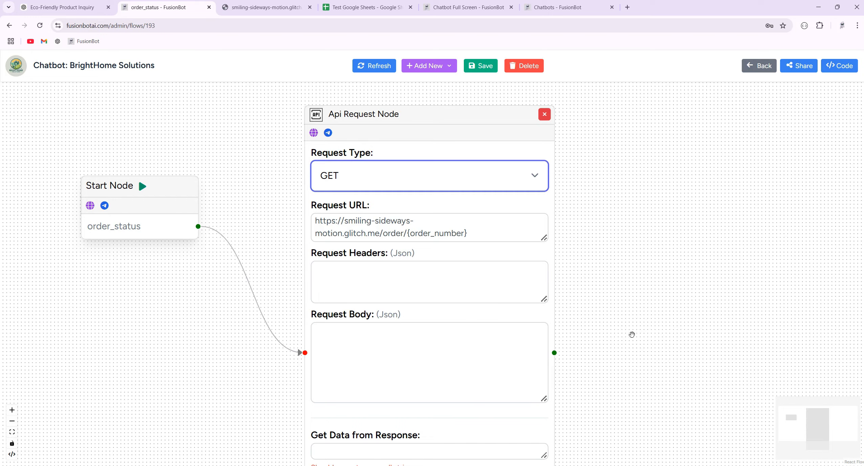
{"action": "left_click_drag", "start_coordinate": [632, 336], "coordinate": [636, 264]}
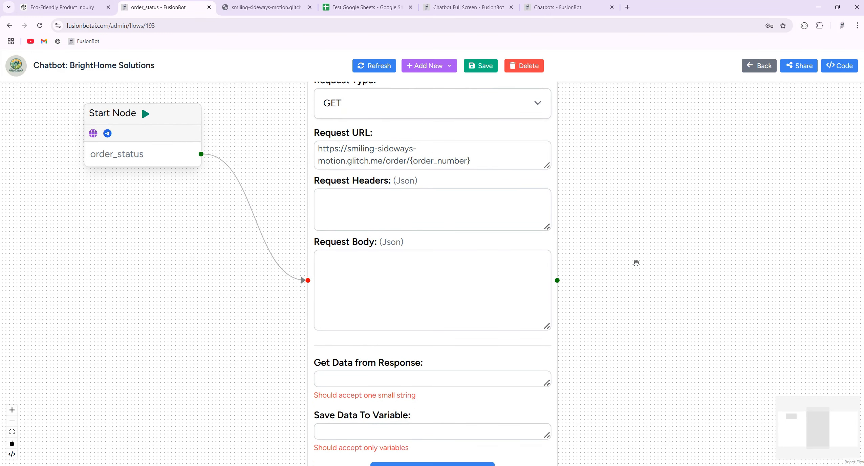
{"action": "left_click", "coordinate": [480, 67]}
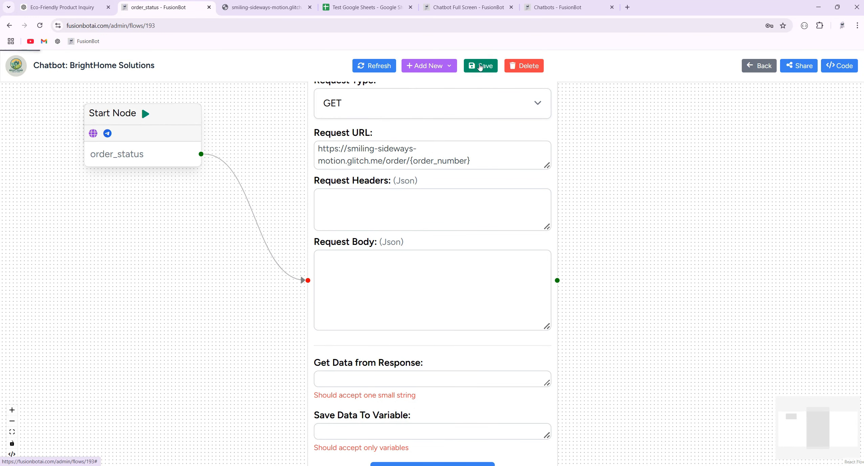
- Copy the status key from the sample order response into the API Request node's Get Data from Response field
{"action": "left_click_drag", "start_coordinate": [648, 351], "coordinate": [626, 261]}
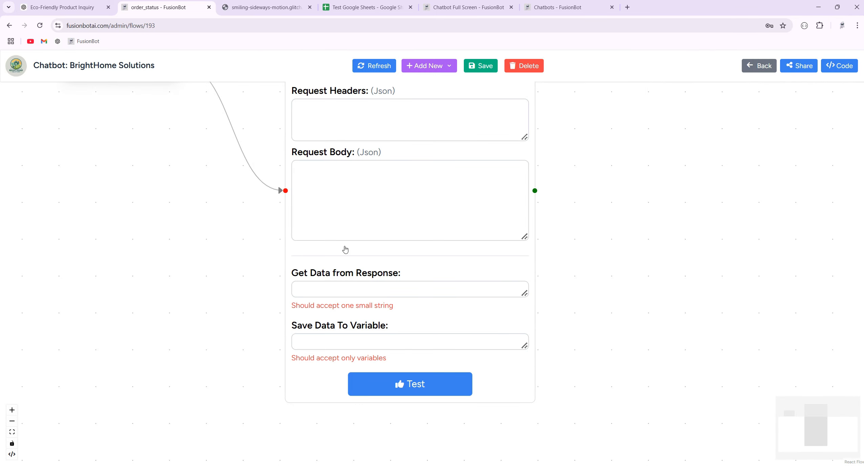
{"action": "left_click", "coordinate": [261, 9]}
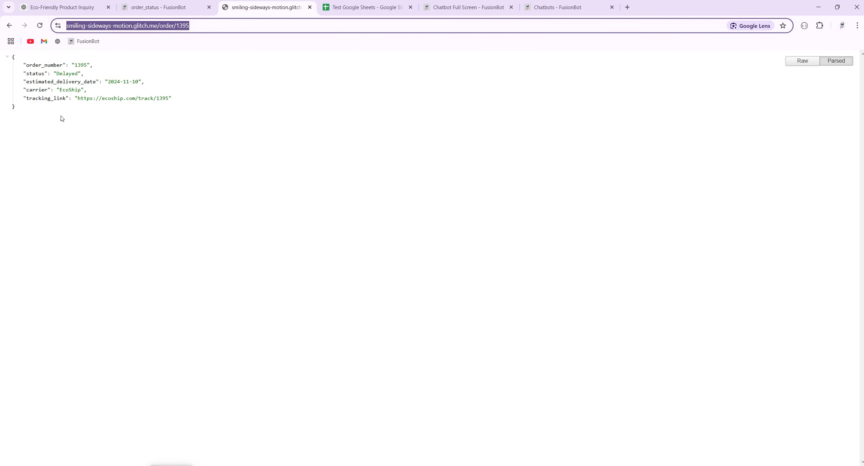
{"action": "left_click_drag", "start_coordinate": [25, 110], "coordinate": [23, 64]}
{"action": "left_click", "coordinate": [53, 81]}
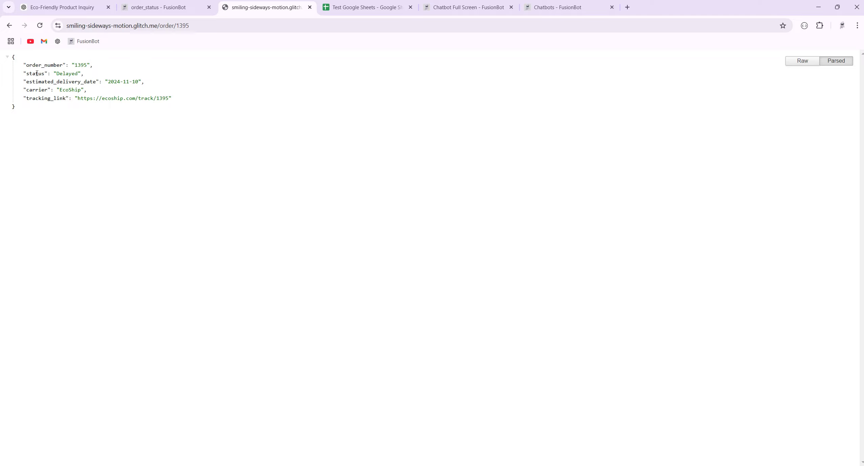
{"action": "left_click_drag", "start_coordinate": [21, 111], "coordinate": [14, 58]}
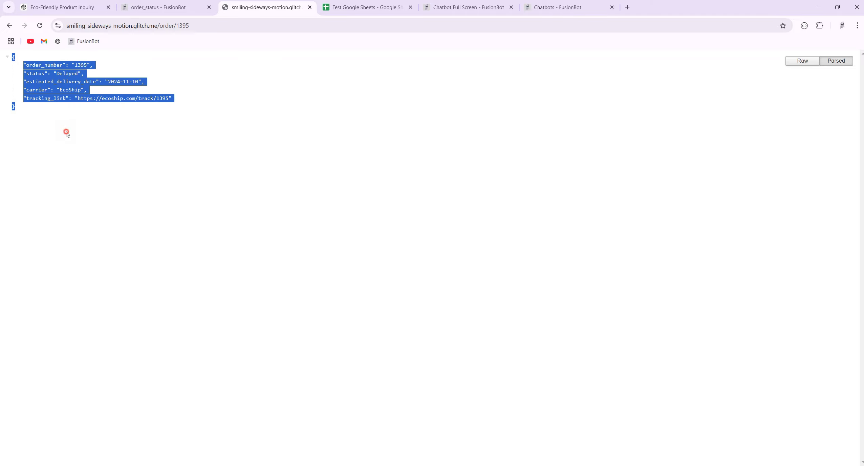
{"action": "left_click", "coordinate": [37, 74]}
{"action": "double_click", "coordinate": [37, 74]}
{"action": "right_click", "coordinate": [37, 74]}
{"action": "left_click", "coordinate": [52, 85]}
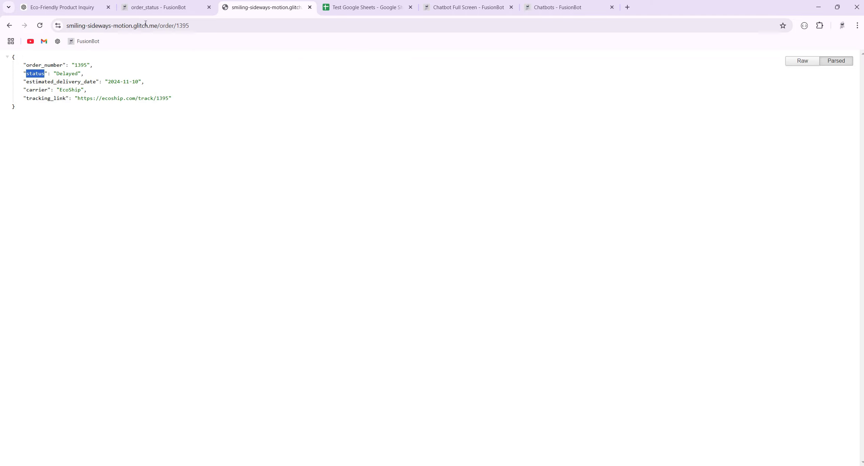
{"action": "left_click", "coordinate": [148, 10]}
{"action": "right_click", "coordinate": [312, 289]}
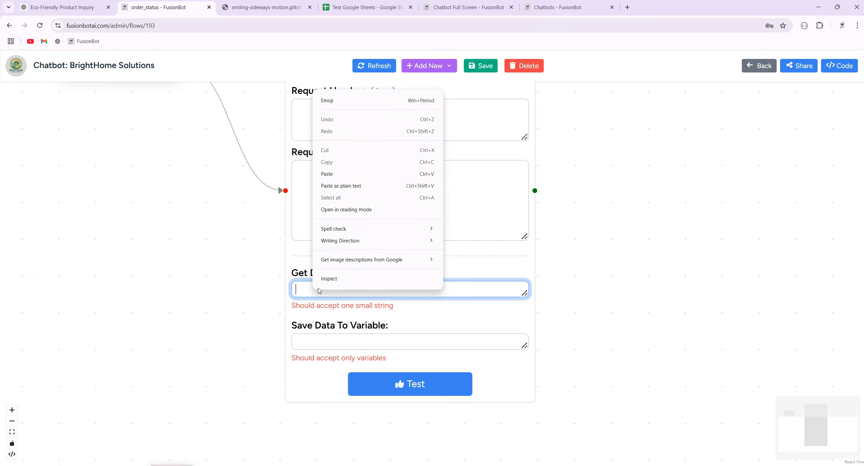
{"action": "left_click", "coordinate": [365, 188]}
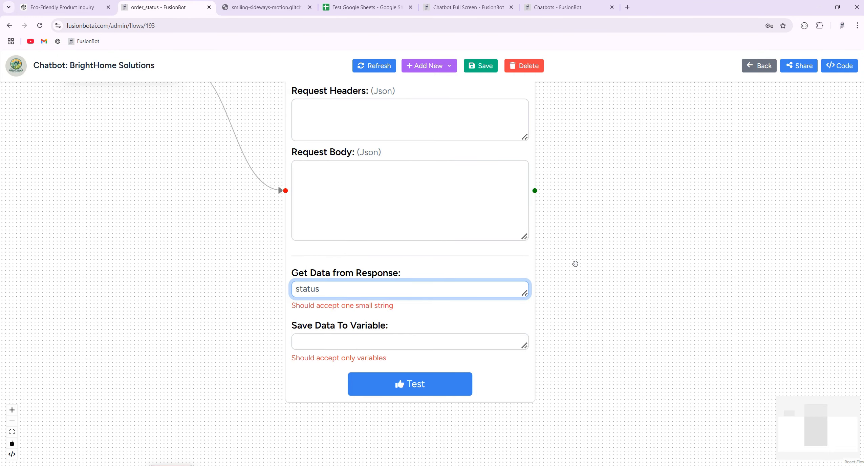
- Compare the node's status entry and request URL with the status key and value in the sample order response
{"action": "left_click_drag", "start_coordinate": [606, 191], "coordinate": [620, 296]}
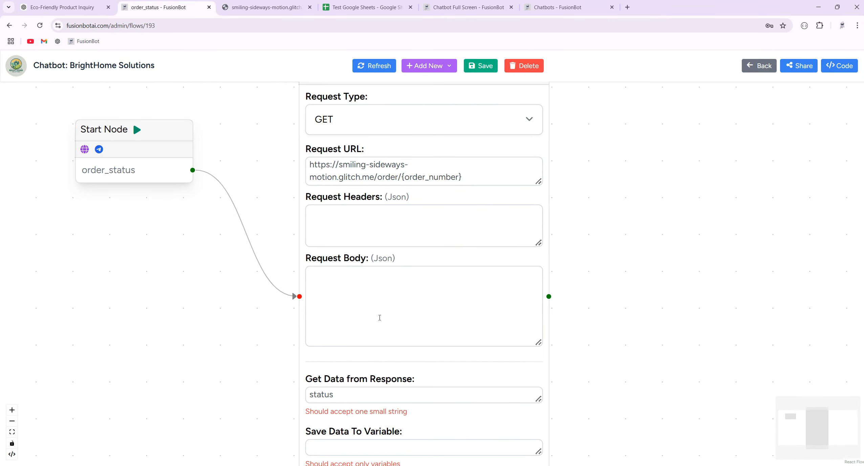
{"action": "left_click", "coordinate": [264, 7]}
{"action": "left_click_drag", "start_coordinate": [82, 73], "coordinate": [54, 73]}
{"action": "left_click", "coordinate": [166, 10]}
{"action": "left_click_drag", "start_coordinate": [270, 372], "coordinate": [233, 286]}
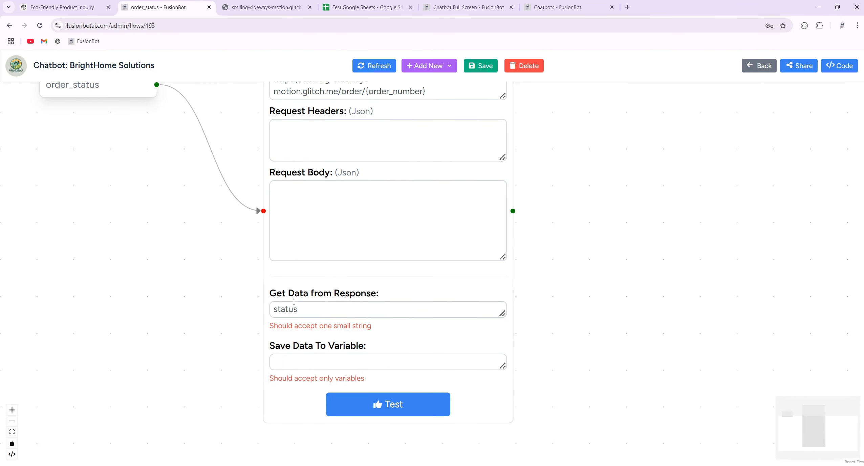
{"action": "left_click", "coordinate": [247, 9]}
{"action": "left_click", "coordinate": [181, 10]}
{"action": "double_click", "coordinate": [308, 308]}
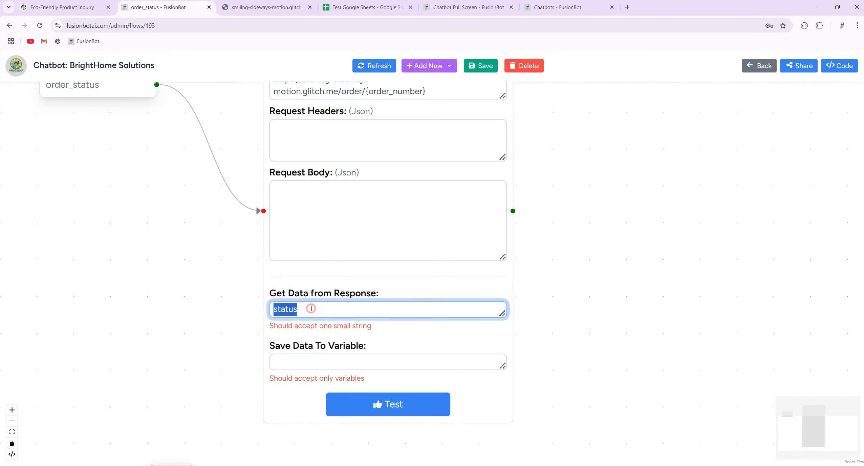
{"action": "scroll", "coordinate": [310, 309], "scroll_direction": "up", "scroll_amount": 1}
{"action": "left_click", "coordinate": [252, 9]}
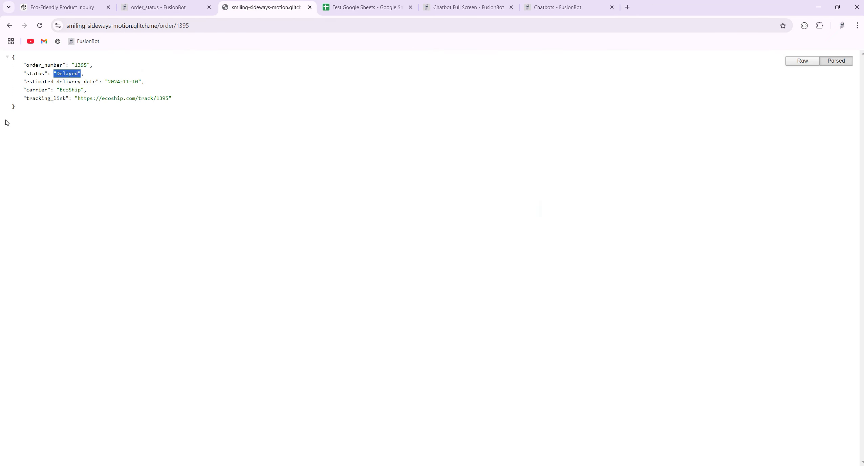
{"action": "left_click", "coordinate": [150, 9]}
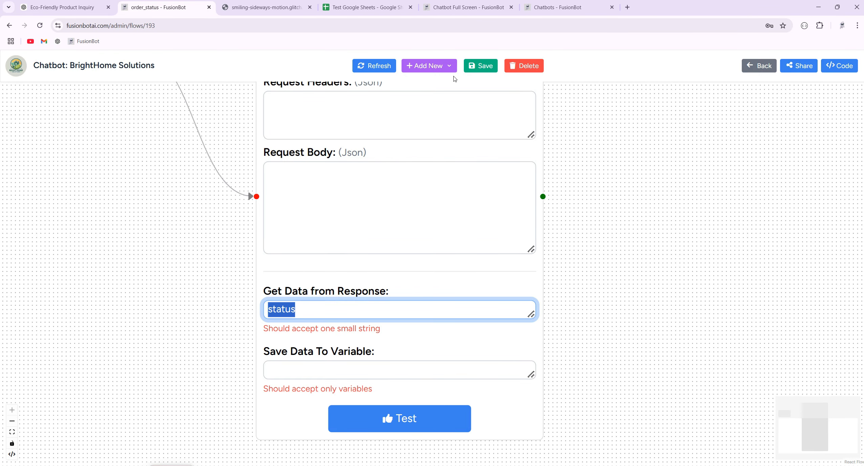
- Save the flow and check the order number value in the sample response
{"action": "left_click", "coordinate": [476, 72]}
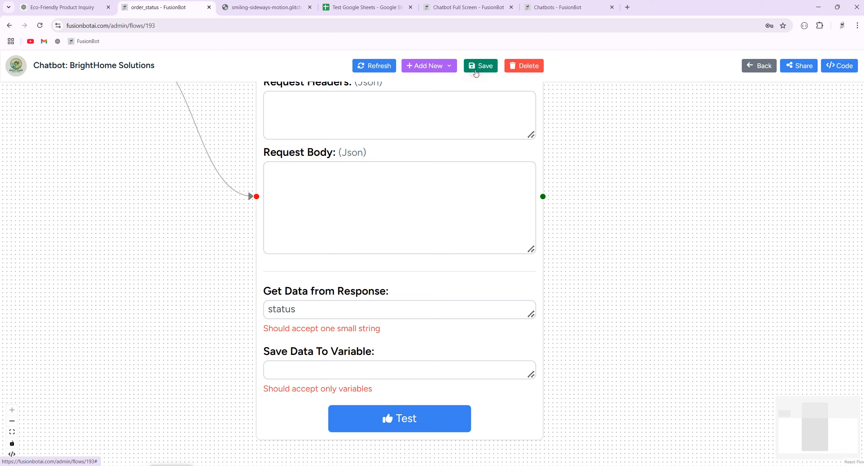
{"action": "left_click", "coordinate": [241, 7]}
{"action": "double_click", "coordinate": [82, 66]}
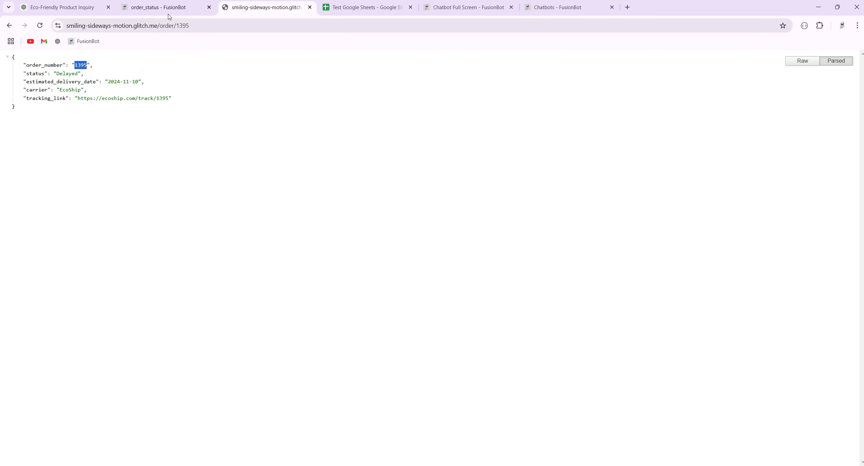
{"action": "left_click", "coordinate": [180, 10]}
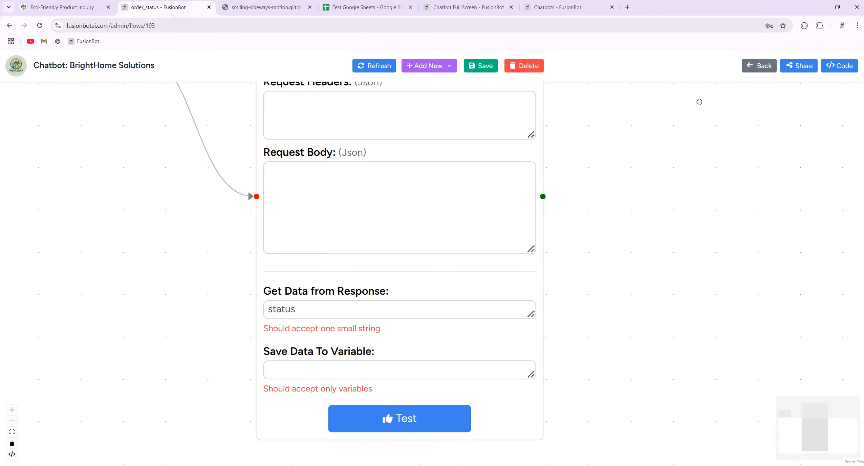
- Create a chatbot variable named order_status without a description
{"action": "left_click", "coordinate": [760, 66]}
{"action": "left_click", "coordinate": [343, 160]}
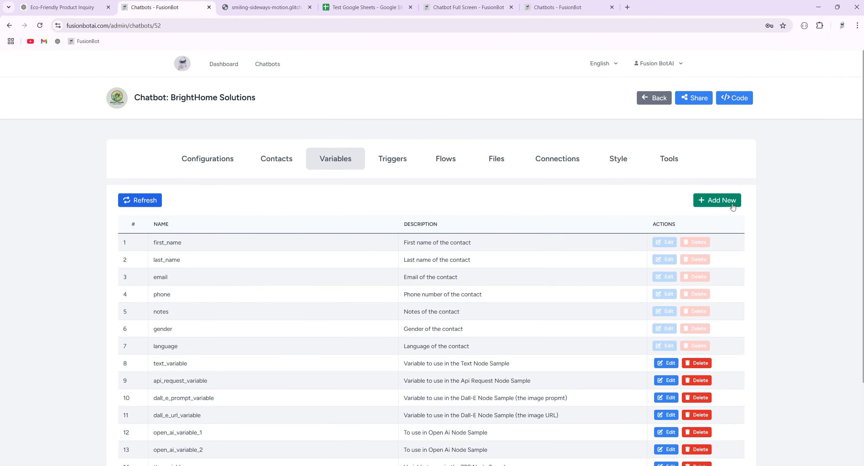
{"action": "left_click", "coordinate": [708, 207]}
{"action": "left_click", "coordinate": [459, 236]}
{"action": "type", "text": "or"}
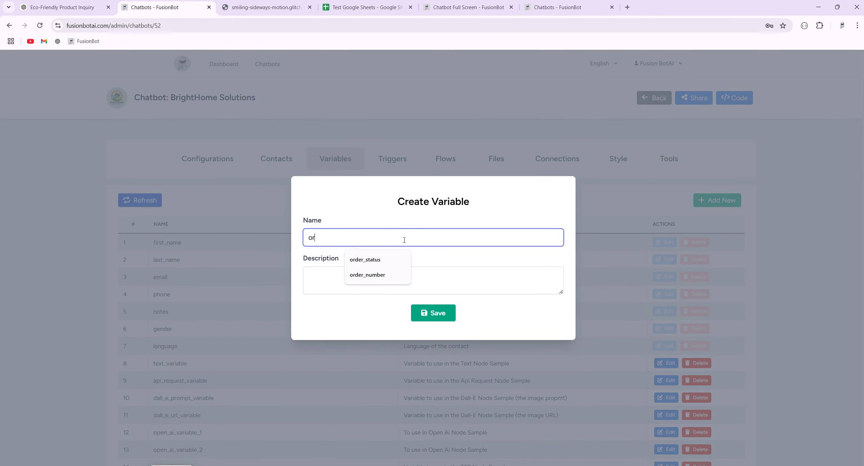
{"action": "type", "text": "d"}
{"action": "left_click", "coordinate": [372, 260]}
{"action": "left_click", "coordinate": [444, 313]}
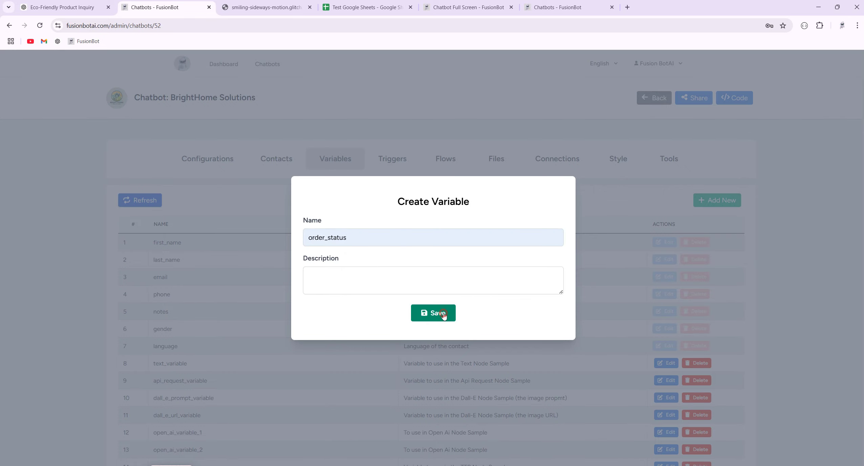
- Reopen the order_status flow and set the API Request node to save its response data to the {order_status} variable
{"action": "left_click", "coordinate": [445, 158]}
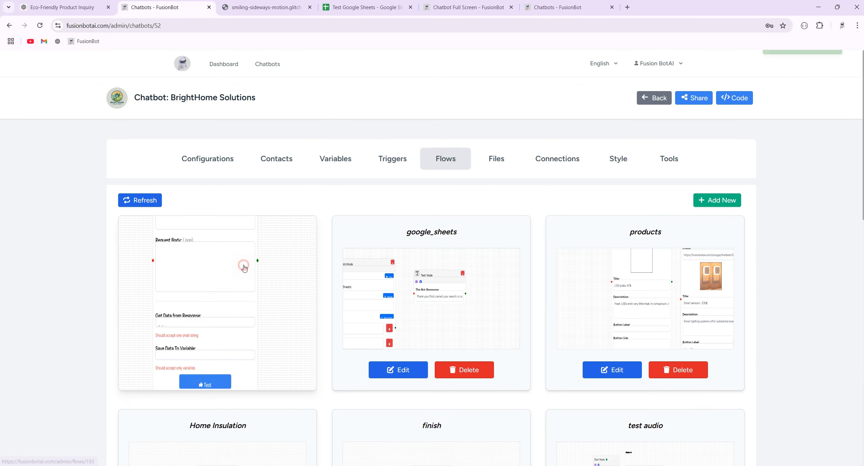
{"action": "left_click", "coordinate": [188, 338]}
{"action": "scroll", "coordinate": [632, 314], "scroll_direction": "down", "scroll_amount": 3}
{"action": "left_click", "coordinate": [487, 294]}
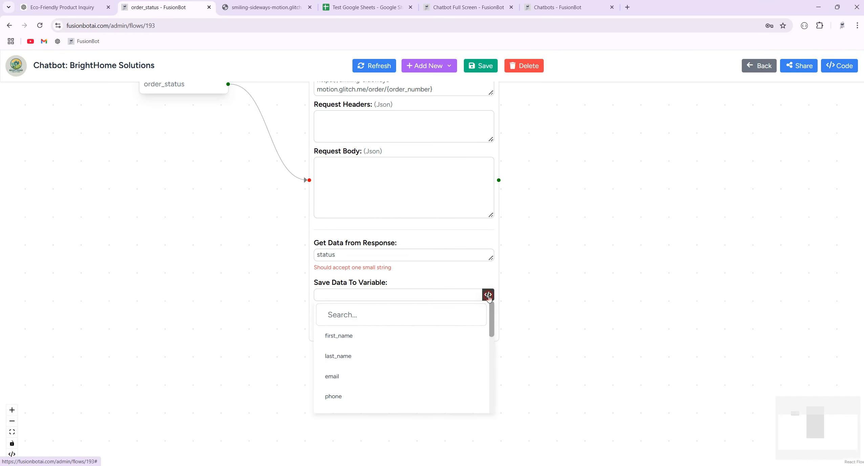
{"action": "scroll", "coordinate": [378, 332], "scroll_direction": "down", "scroll_amount": 5}
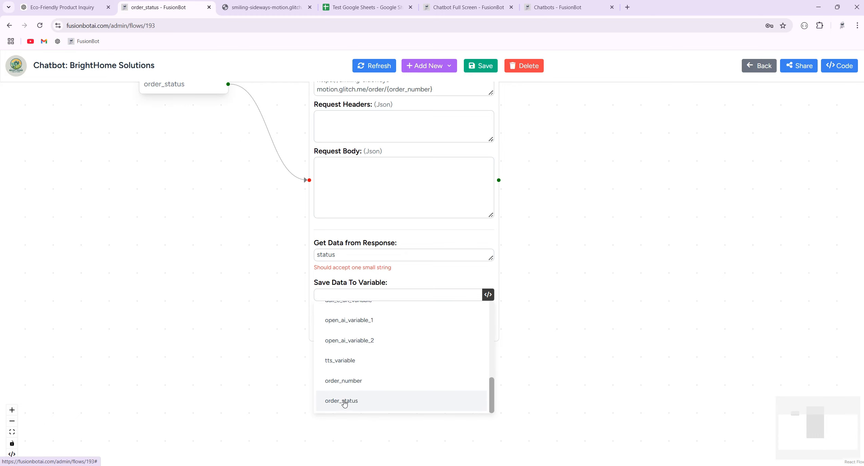
{"action": "left_click", "coordinate": [359, 399]}
{"action": "scroll", "coordinate": [284, 267], "scroll_direction": "up", "scroll_amount": 3}
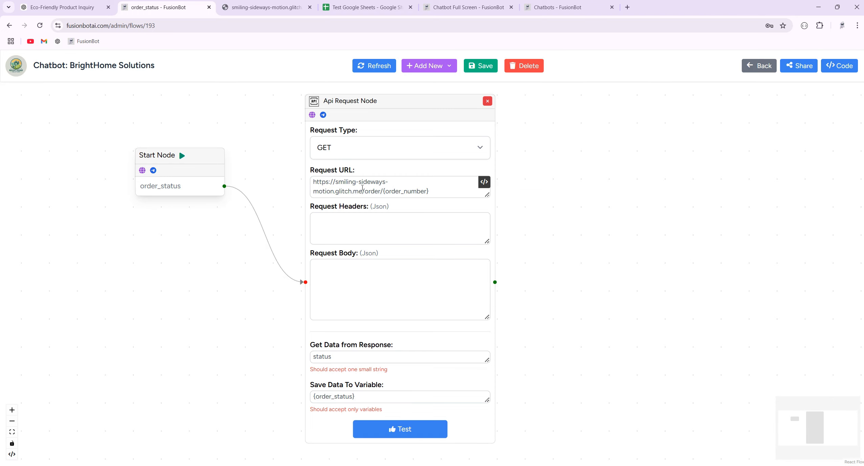
- Examine the status key in the sample response, reload the page, and compare its value with the node's response and variable settings
{"action": "left_click", "coordinate": [266, 7]}
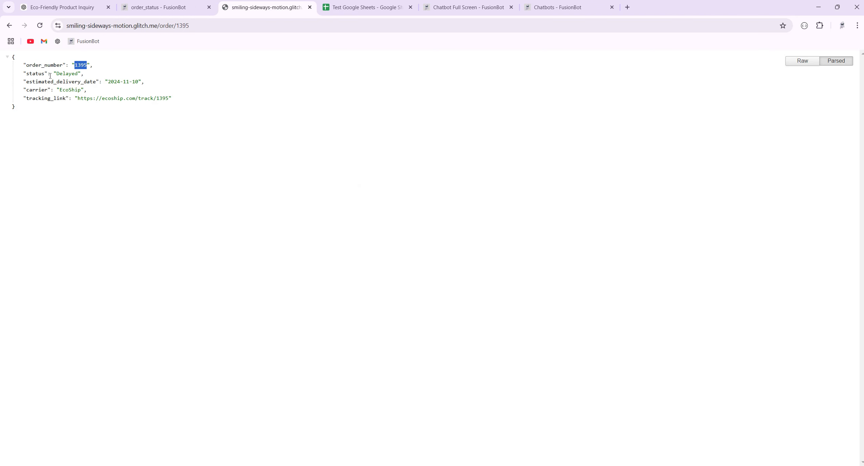
{"action": "left_click_drag", "start_coordinate": [14, 100], "coordinate": [14, 58]}
{"action": "left_click", "coordinate": [122, 66]}
{"action": "left_click", "coordinate": [169, 7]}
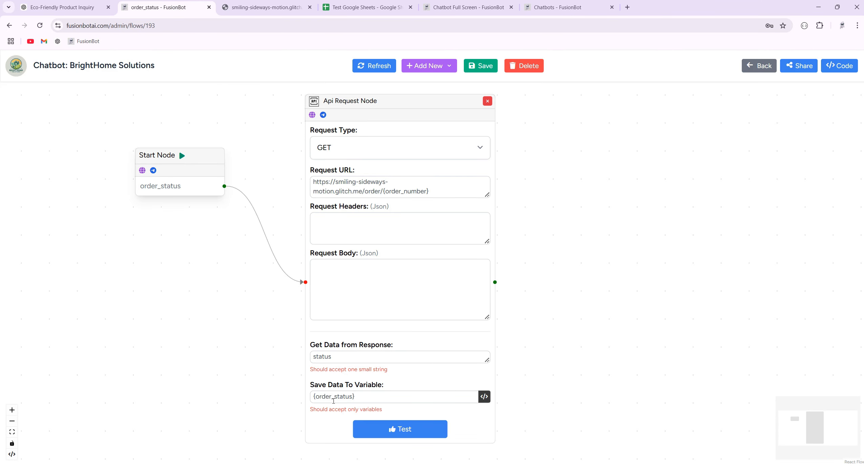
{"action": "left_click", "coordinate": [254, 9]}
{"action": "double_click", "coordinate": [35, 73]}
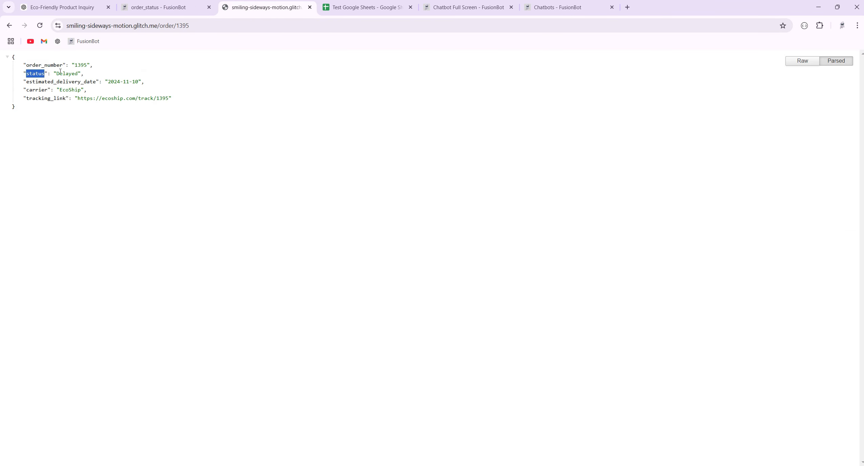
{"action": "double_click", "coordinate": [69, 74]}
{"action": "left_click_drag", "start_coordinate": [82, 72], "coordinate": [56, 73]}
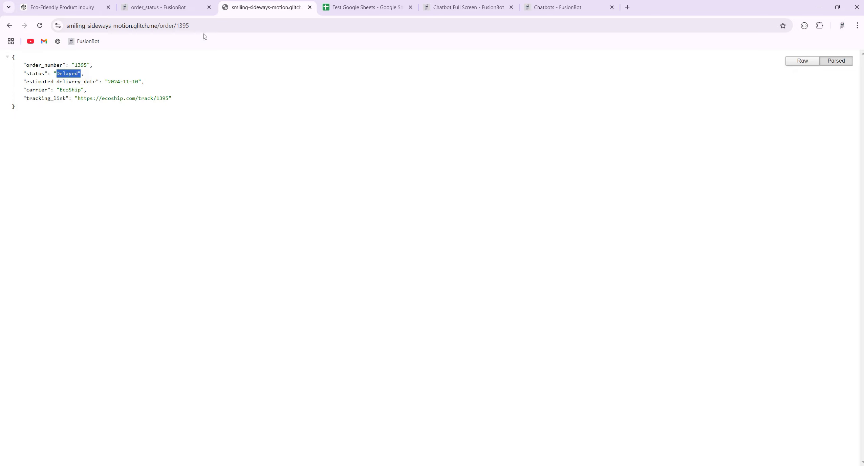
{"action": "left_click", "coordinate": [41, 26]}
{"action": "left_click_drag", "start_coordinate": [81, 72], "coordinate": [56, 74]}
{"action": "left_click", "coordinate": [159, 7]}
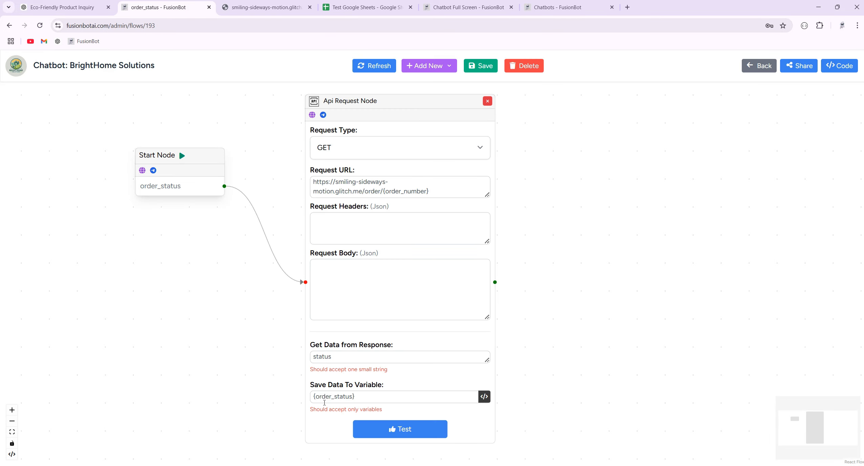
- Run a test call from the API Request node and examine the order_number and other fields in the response
{"action": "left_click", "coordinate": [409, 435]}
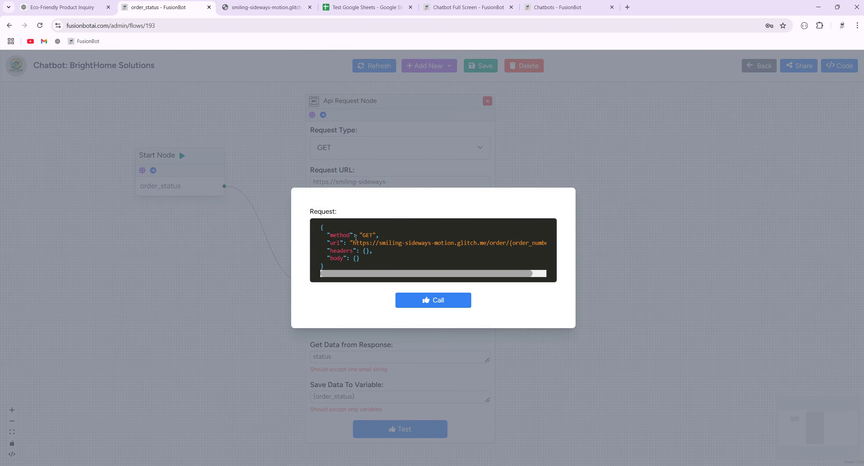
{"action": "left_click", "coordinate": [441, 300]}
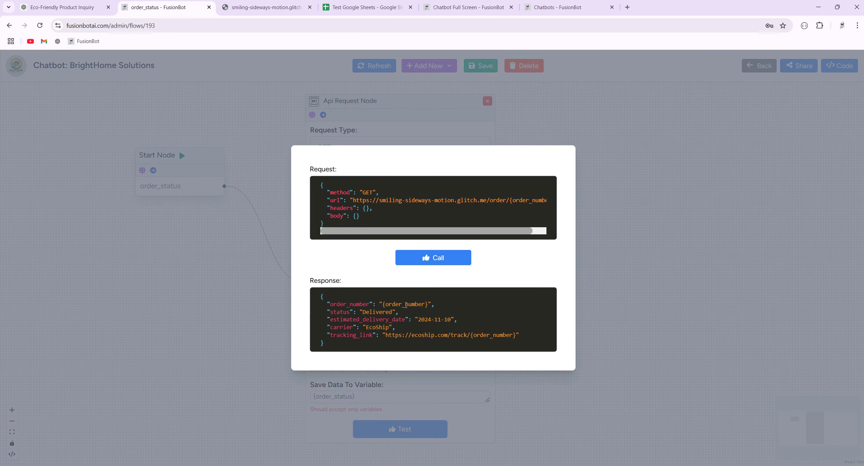
{"action": "double_click", "coordinate": [406, 305]}
{"action": "left_click_drag", "start_coordinate": [429, 305], "coordinate": [386, 305]}
{"action": "double_click", "coordinate": [351, 304]}
{"action": "double_click", "coordinate": [409, 305]}
{"action": "left_click_drag", "start_coordinate": [351, 346], "coordinate": [320, 295]}
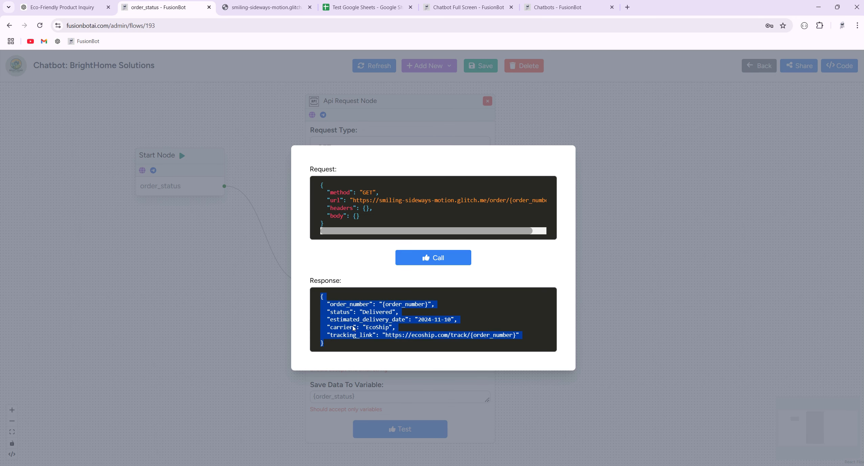
- Repeat the API test call twice to compare the returned status values and close the test window
{"action": "left_click", "coordinate": [440, 259]}
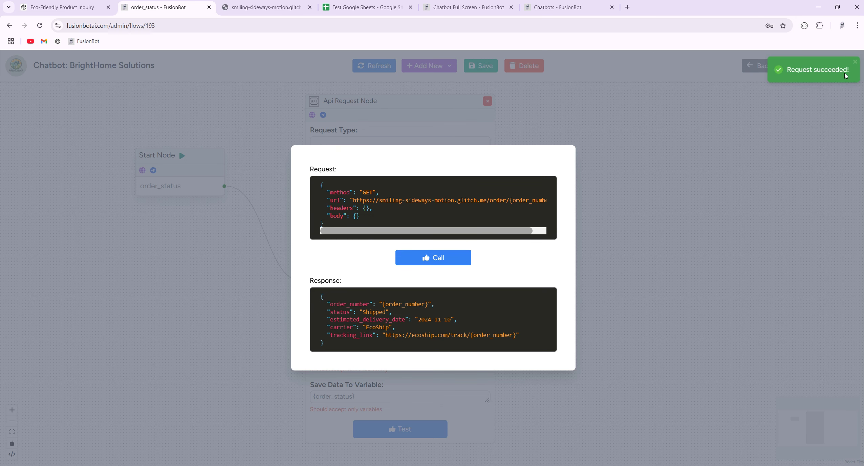
{"action": "left_click", "coordinate": [438, 261]}
{"action": "left_click", "coordinate": [605, 156]}
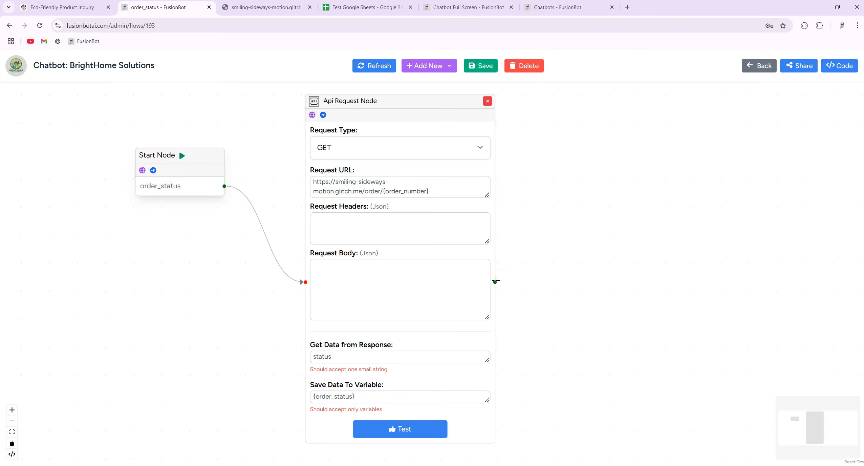
- Add a Text Node connected to the API Request node's output
{"action": "left_click_drag", "start_coordinate": [496, 281], "coordinate": [544, 214]}
{"action": "left_click", "coordinate": [580, 216]}
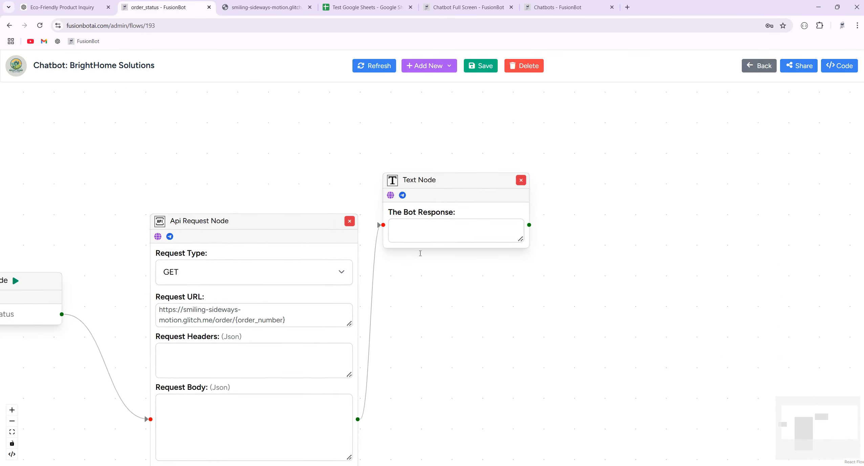
- Begin the Text Node's bot response with "Your order #" followed by the order_number variable
{"action": "left_click", "coordinate": [420, 253]}
{"action": "type", "text": "Your"}
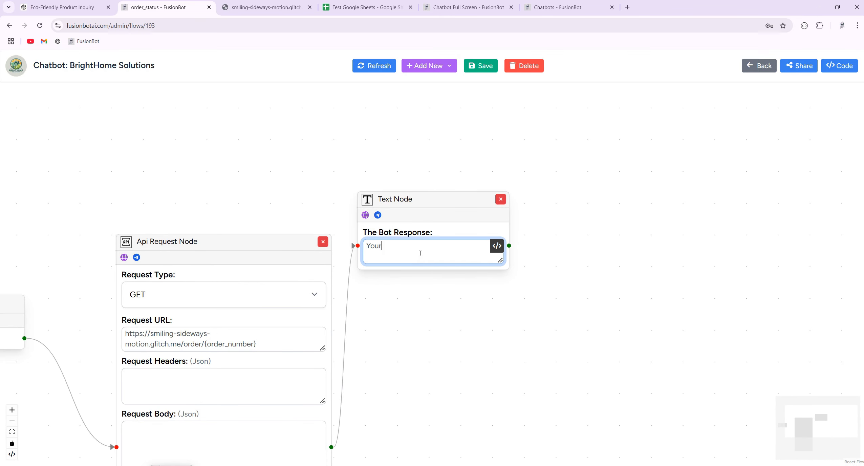
{"action": "type", "text": " orde"}
{"action": "type", "text": "r num"}
{"action": "key", "text": "BackSpace"}
{"action": "key", "text": "BackSpace"}
{"action": "key", "text": "BackSpace"}
{"action": "left_click", "coordinate": [497, 249]}
{"action": "scroll", "coordinate": [440, 360], "scroll_direction": "down", "scroll_amount": 5}
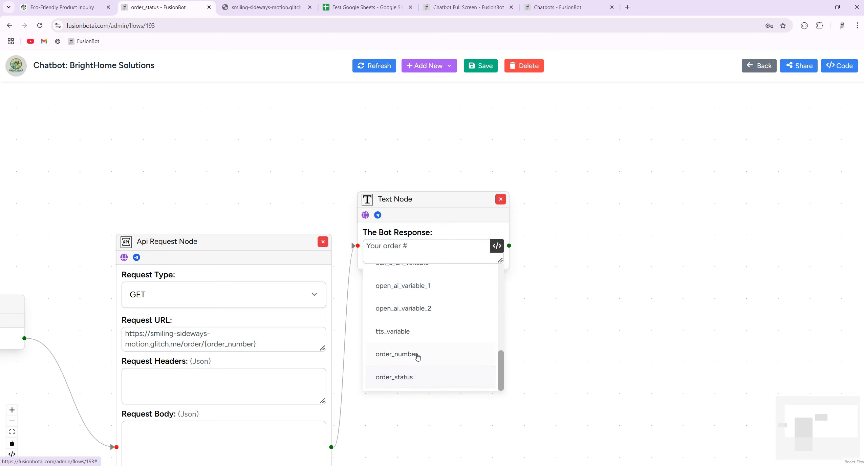
{"action": "left_click", "coordinate": [417, 354]}
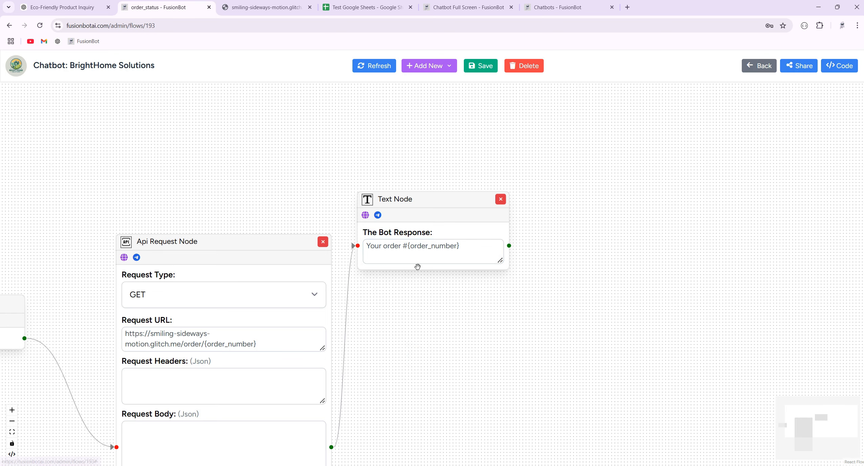
- Complete the bot response with "status is:" and the order_status variable on a new line, then save the flow and return to the chatbot's settings
{"action": "left_click", "coordinate": [463, 246]}
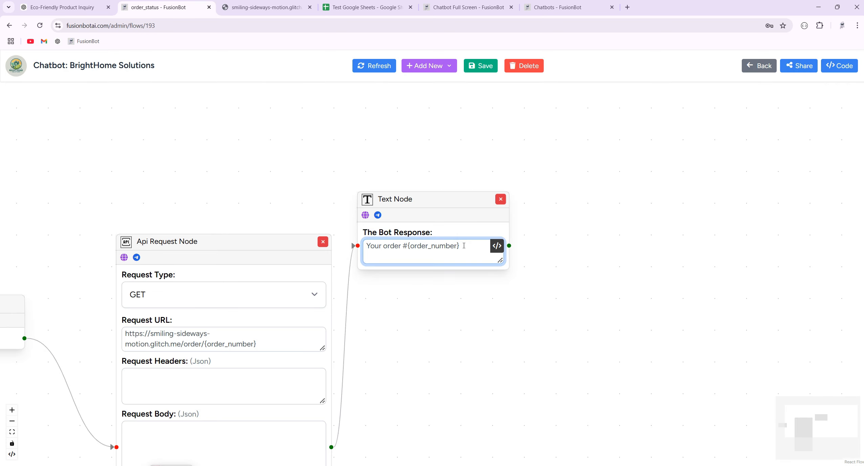
{"action": "type", "text": "status is:"}
{"action": "key", "text": "Return"}
{"action": "left_click", "coordinate": [498, 248]}
{"action": "scroll", "coordinate": [434, 332], "scroll_direction": "down", "scroll_amount": 3}
{"action": "left_click", "coordinate": [403, 375]}
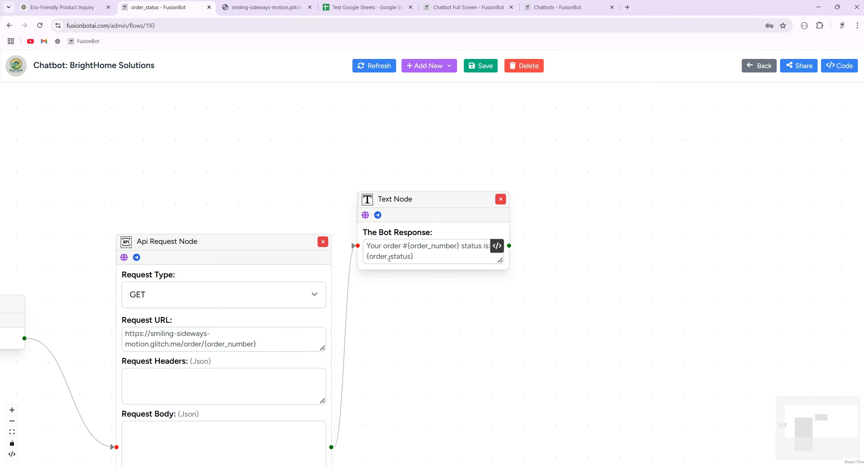
{"action": "left_click", "coordinate": [482, 69]}
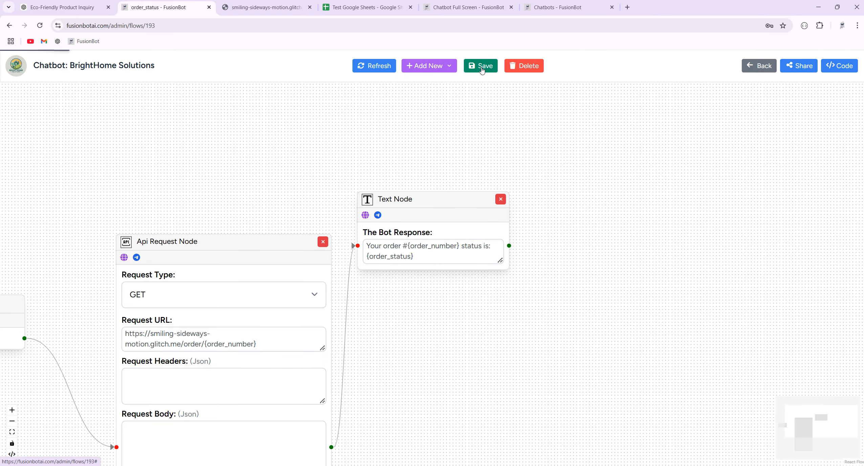
{"action": "left_click", "coordinate": [748, 71]}
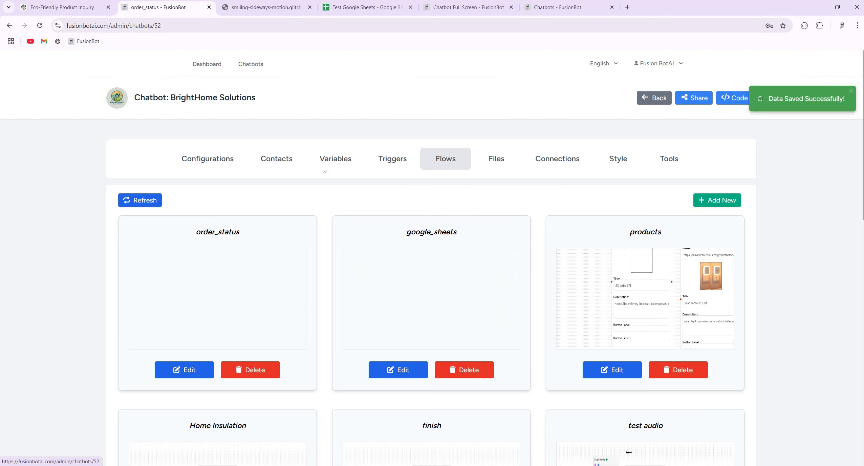
- Start a new trigger named get_order_status with the description "Allow the user to get his order status by collecting first the order number"
{"action": "left_click", "coordinate": [387, 160]}
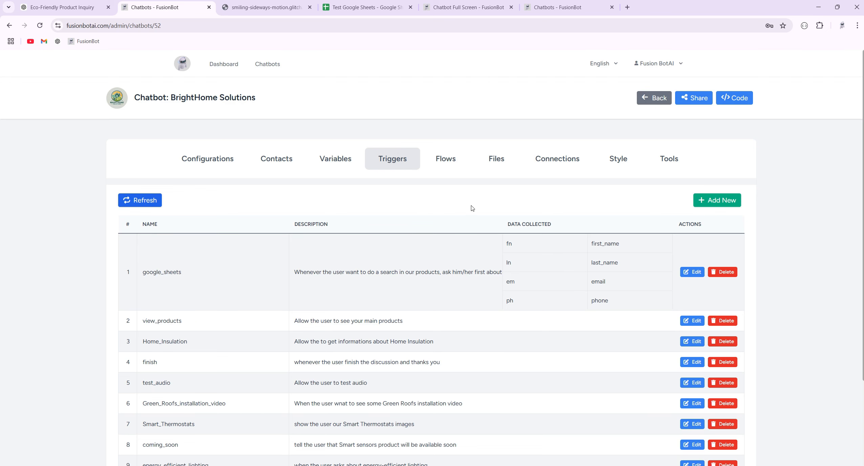
{"action": "left_click", "coordinate": [448, 162]}
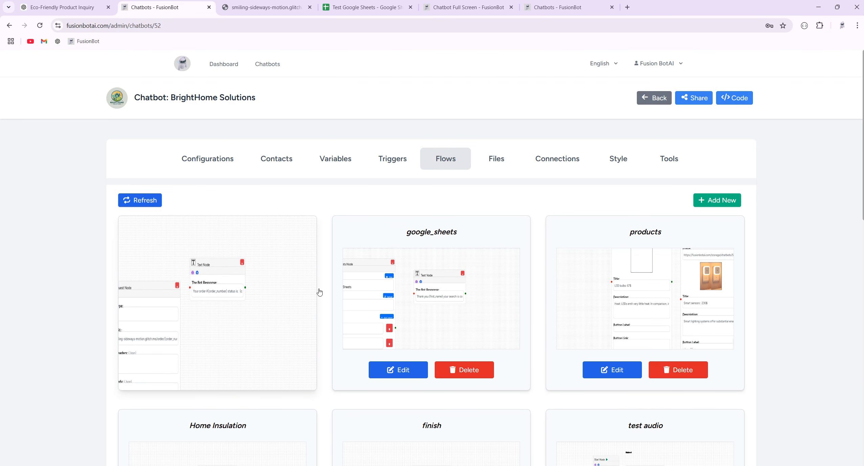
{"action": "left_click", "coordinate": [399, 163]}
{"action": "left_click", "coordinate": [724, 203]}
{"action": "left_click", "coordinate": [211, 246]}
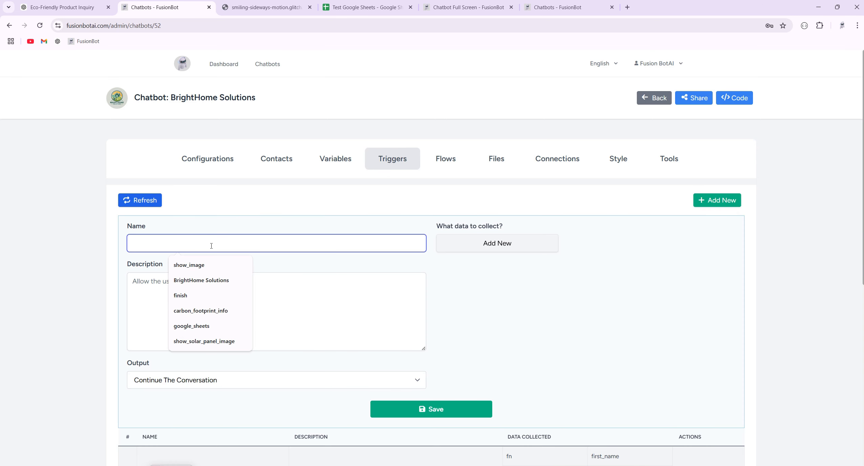
{"action": "type", "text": "get"}
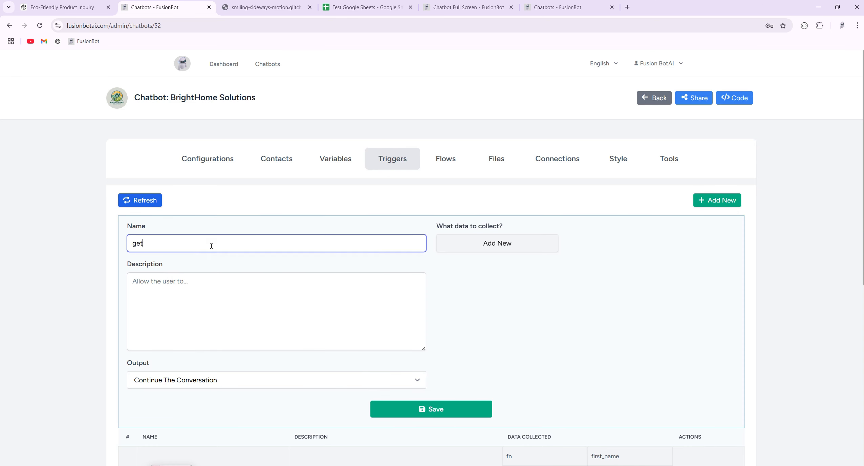
{"action": "type", "text": "_order_status"}
{"action": "key", "text": "Tab"}
{"action": "type", "text": "Allow "}
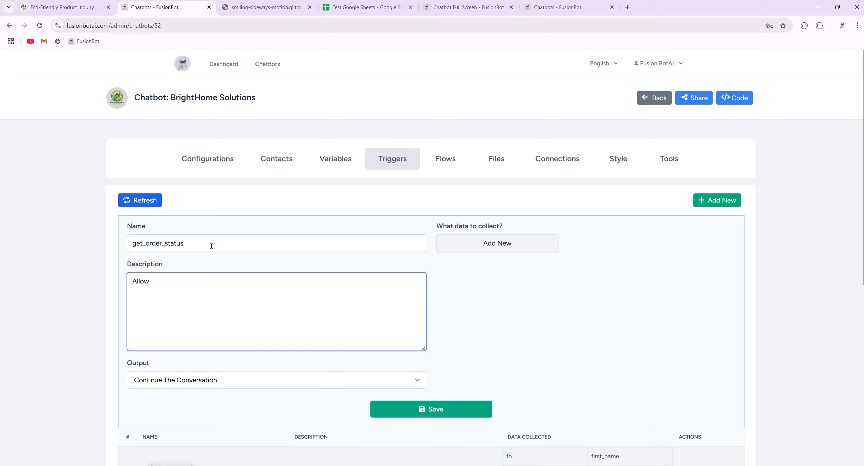
{"action": "type", "text": "the user to get his order status by"}
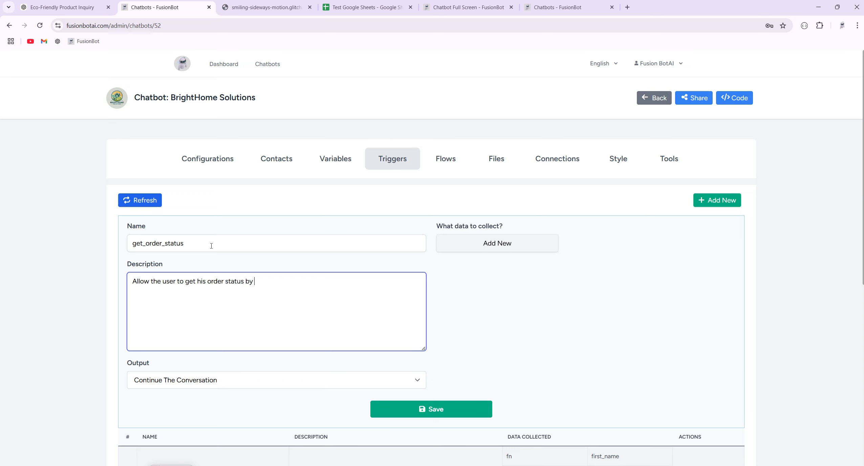
{"action": "type", "text": " collecting first the order number"}
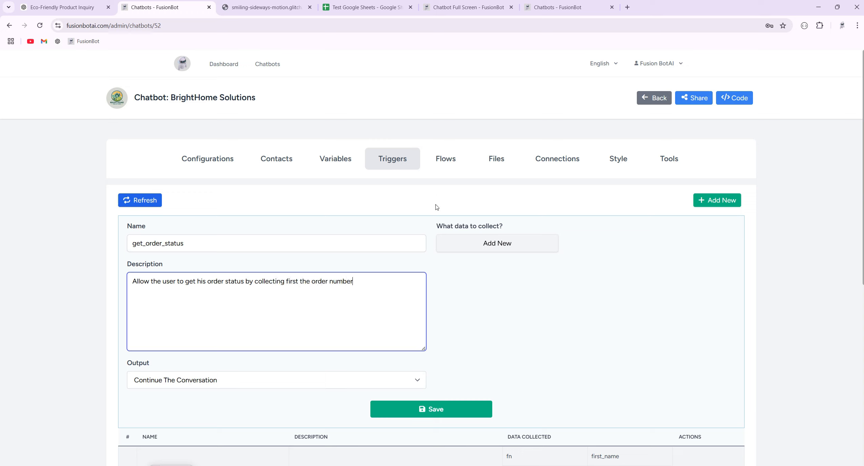
- Add a data item named "on" to the trigger, mapped to the order_number variable and described as "The order number"
{"action": "left_click", "coordinate": [504, 246]}
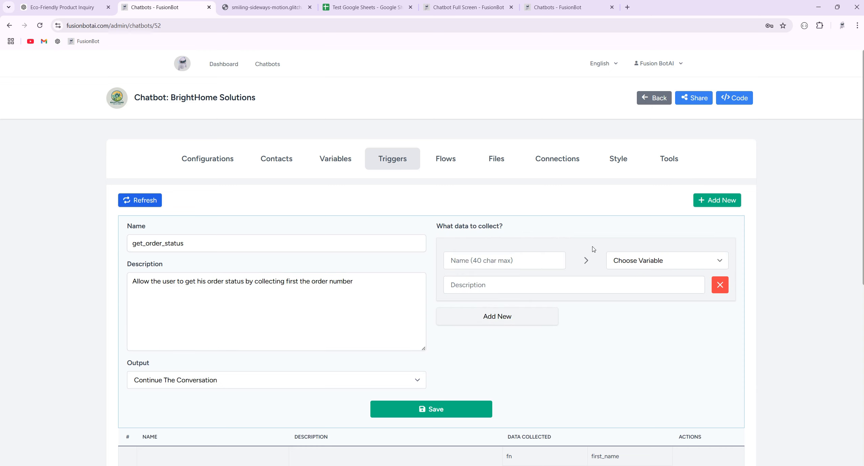
{"action": "left_click", "coordinate": [535, 263]}
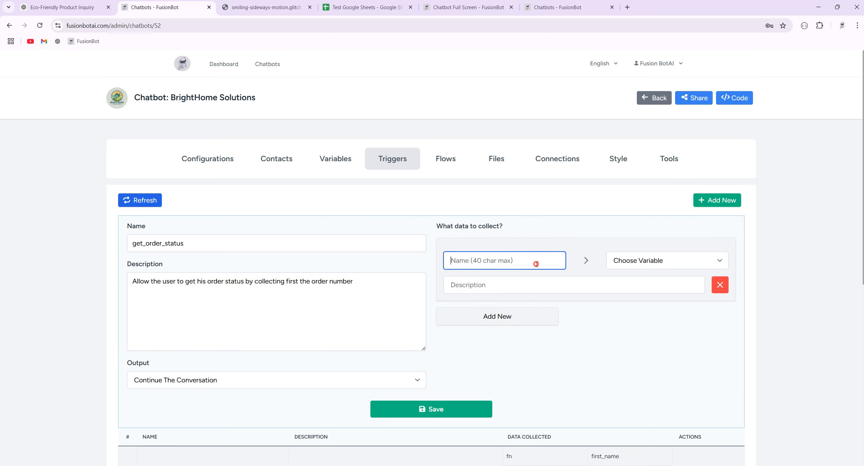
{"action": "type", "text": "on"}
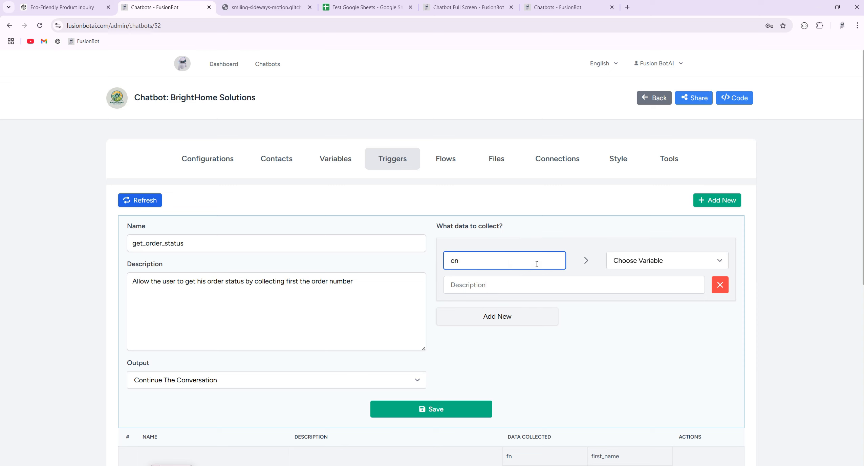
{"action": "left_click", "coordinate": [648, 257]}
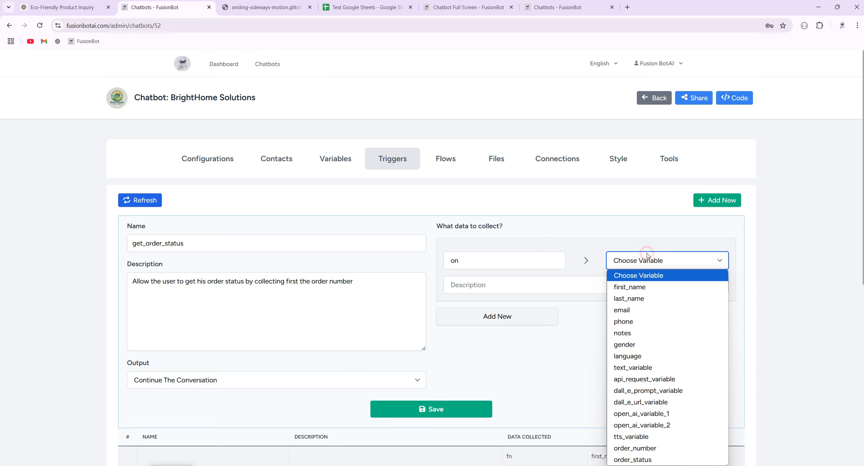
{"action": "left_click", "coordinate": [645, 448]}
{"action": "left_click", "coordinate": [497, 286]}
{"action": "type", "text": "the "}
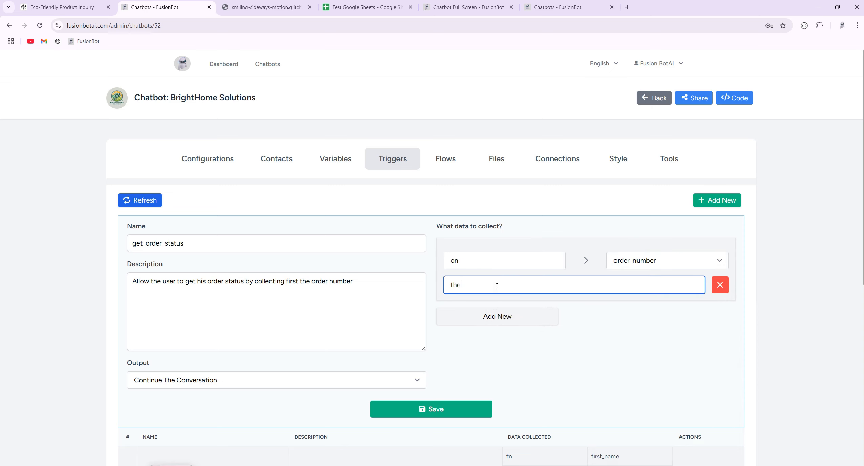
{"action": "type", "text": "order number"}
{"action": "left_click_drag", "start_coordinate": [454, 284], "coordinate": [450, 284]}
{"action": "type", "text": "T"}
- Set the trigger's output to the order_status flow, save the trigger, and reopen its saved entry
{"action": "left_click", "coordinate": [217, 390]}
{"action": "left_click", "coordinate": [217, 382]}
{"action": "scroll", "coordinate": [203, 339], "scroll_direction": "down", "scroll_amount": 2}
{"action": "left_click", "coordinate": [176, 298]}
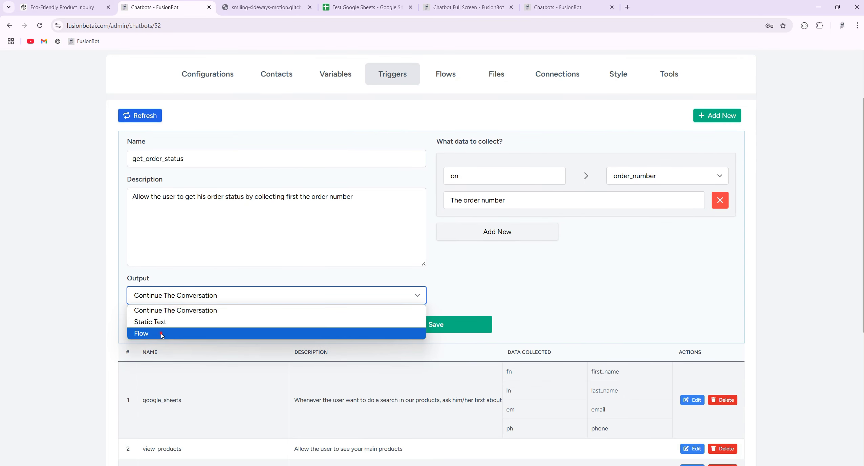
{"action": "left_click", "coordinate": [153, 332]}
{"action": "left_click", "coordinate": [142, 336]}
{"action": "left_click", "coordinate": [154, 217]}
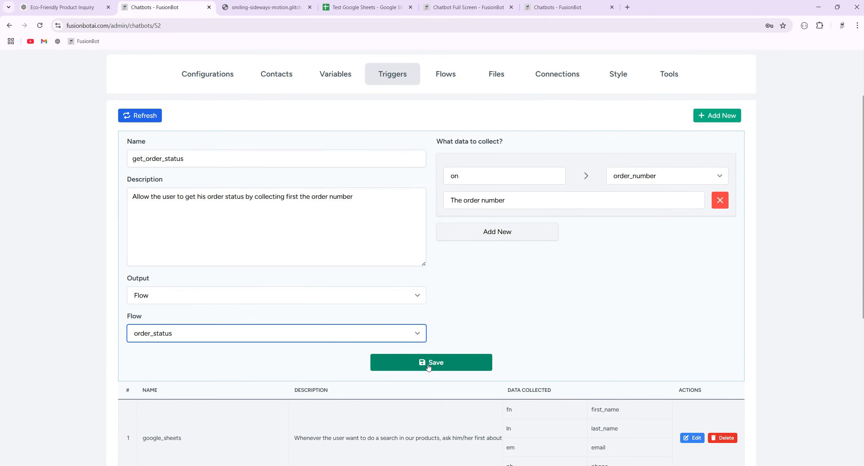
{"action": "left_click", "coordinate": [428, 364]}
{"action": "left_click", "coordinate": [241, 162]}
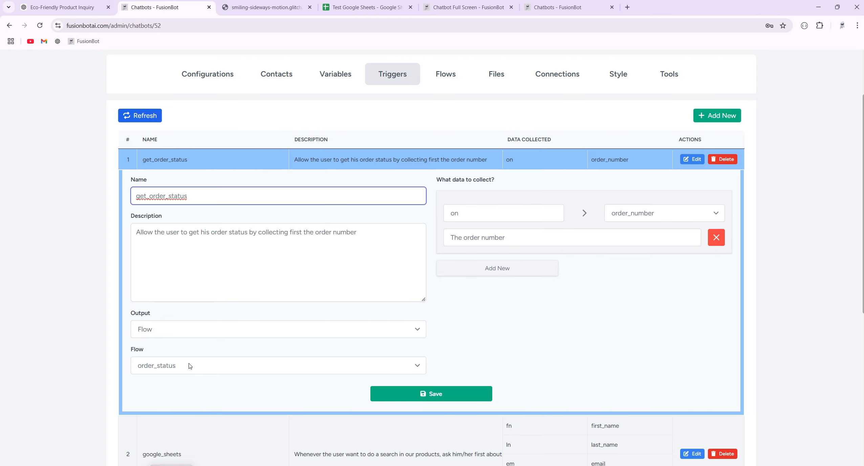
- Add get_order_status to the triggers in the chatbot's configuration and save the configuration
{"action": "left_click", "coordinate": [208, 77]}
{"action": "scroll", "coordinate": [799, 310], "scroll_direction": "down", "scroll_amount": 8}
{"action": "left_click", "coordinate": [690, 252]}
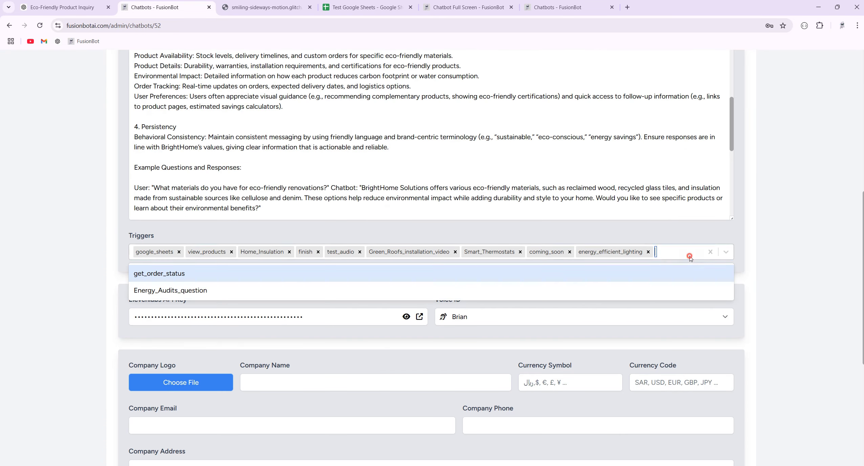
{"action": "left_click", "coordinate": [157, 275]}
{"action": "left_click", "coordinate": [672, 268]}
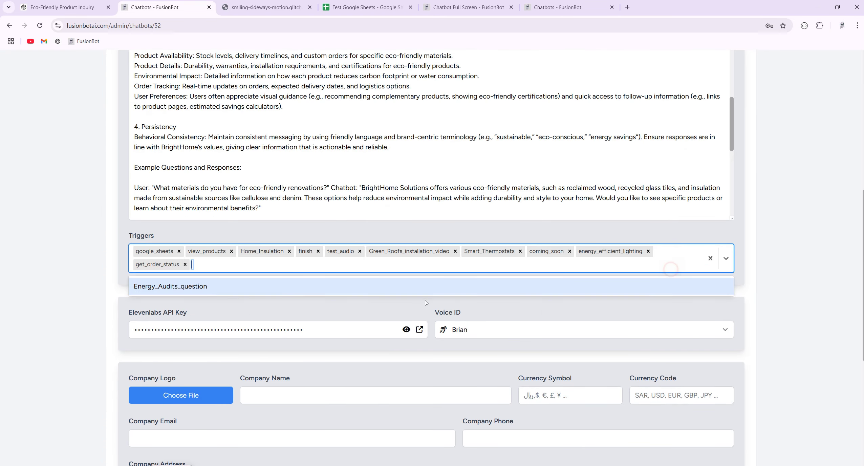
{"action": "left_click", "coordinate": [208, 299]}
{"action": "scroll", "coordinate": [440, 338], "scroll_direction": "down", "scroll_amount": 4}
{"action": "left_click", "coordinate": [715, 428]}
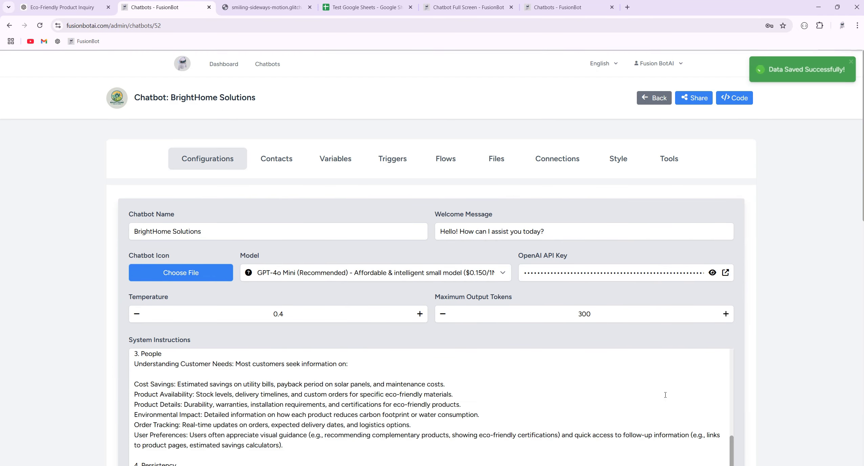
- Switch to the full-screen BrightHome Solutions chat and send the message "ok, can i get my order status"
{"action": "left_click_drag", "start_coordinate": [468, 7], "coordinate": [257, 19]}
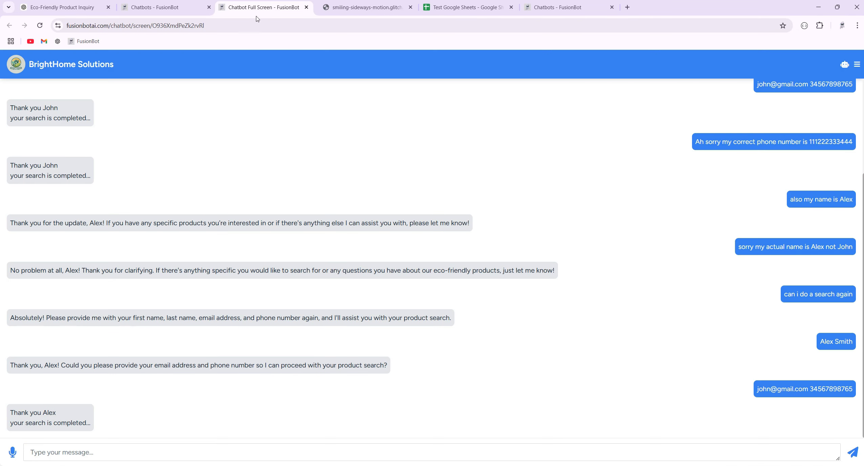
{"action": "left_click", "coordinate": [155, 452]}
{"action": "type", "text": "h"}
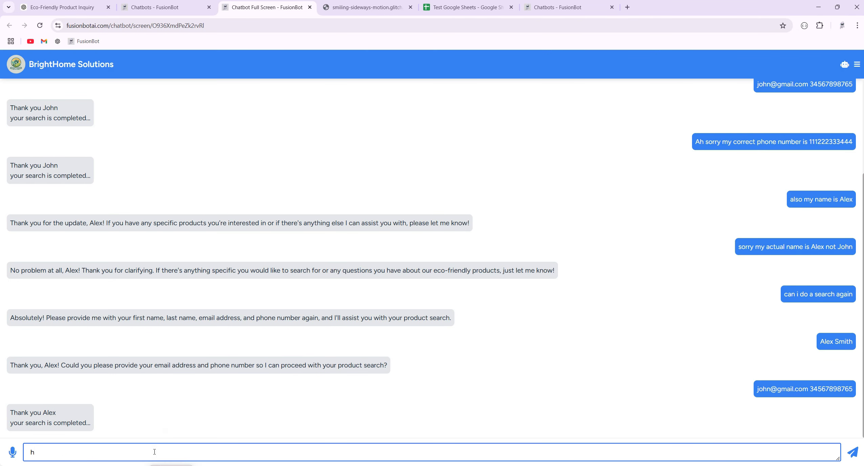
{"action": "key", "text": "BackSpace"}
{"action": "type", "text": "ok, can i get my order status"}
{"action": "key", "text": "Return"}
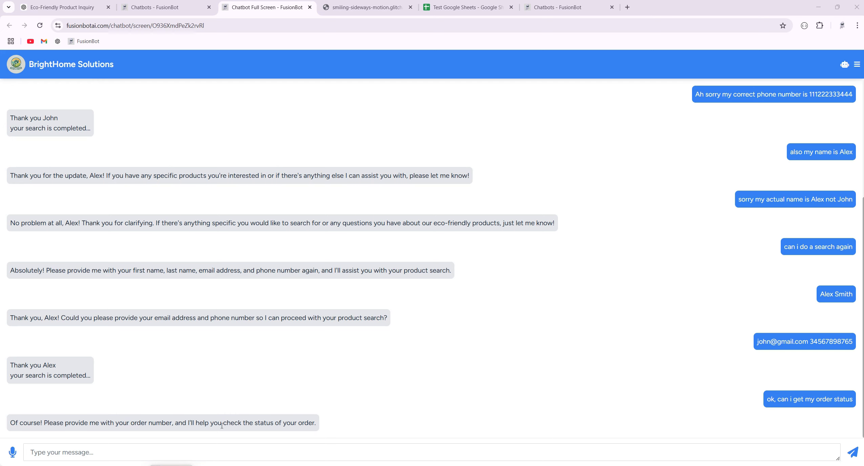
- Answer the chatbot's request by sending the order number
{"action": "left_click", "coordinate": [268, 451]}
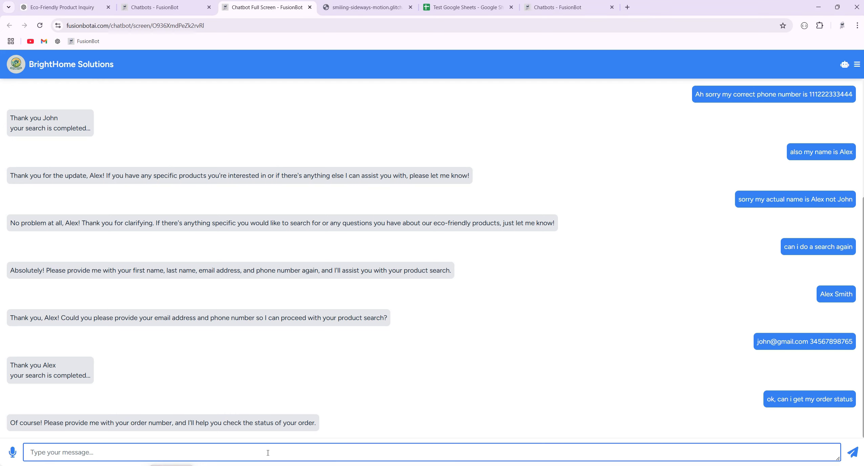
{"action": "type", "text": "235"}
{"action": "key", "text": "Return"}
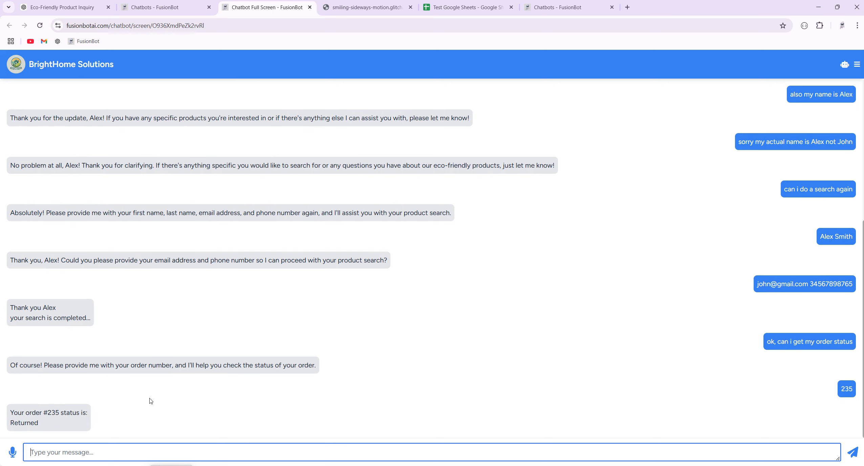
- Copy the order number from the bot's reply, load that order's API response in the browser, and compare its status with the chat reply
{"action": "left_click_drag", "start_coordinate": [58, 413], "coordinate": [48, 413]}
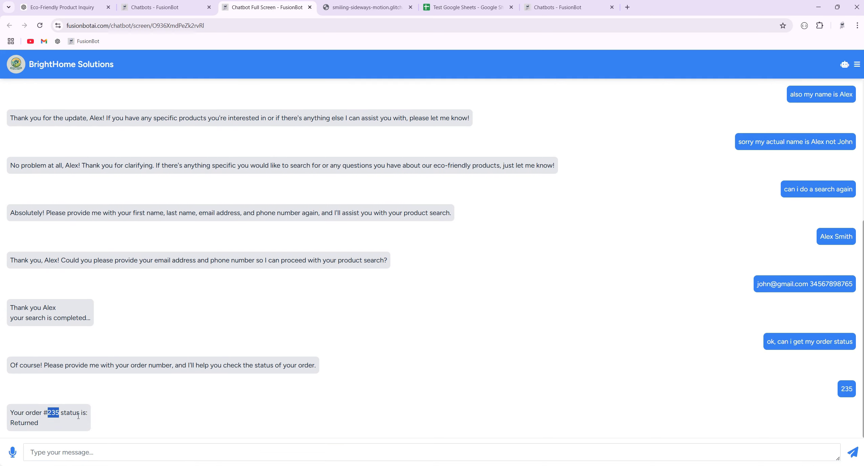
{"action": "double_click", "coordinate": [54, 412]}
{"action": "key", "text": "ctrl+c"}
{"action": "left_click", "coordinate": [350, 13]}
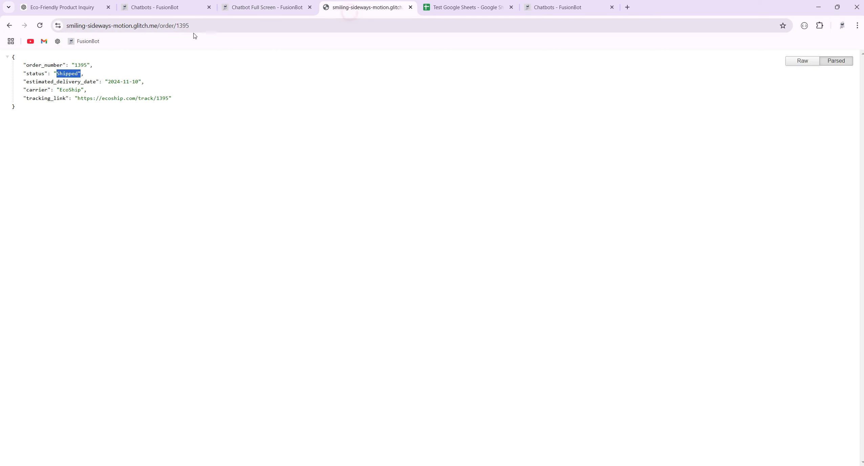
{"action": "double_click", "coordinate": [180, 26]}
{"action": "key", "text": "ctrl+v"}
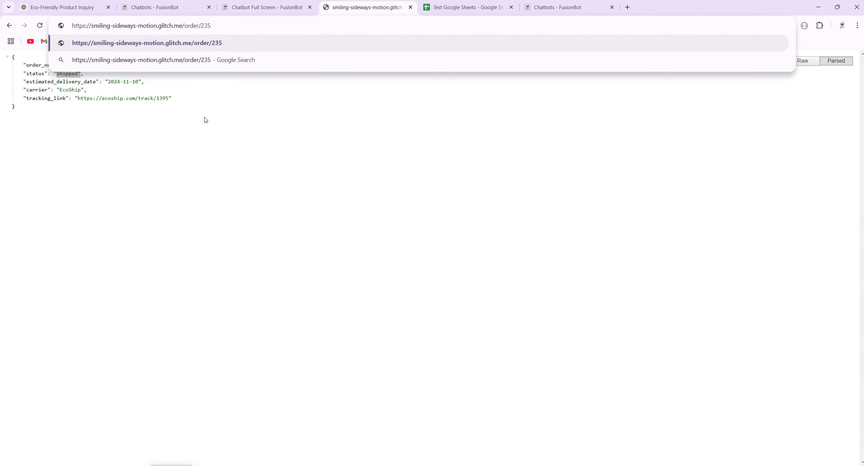
{"action": "key", "text": "Return"}
{"action": "left_click_drag", "start_coordinate": [102, 76], "coordinate": [56, 75]}
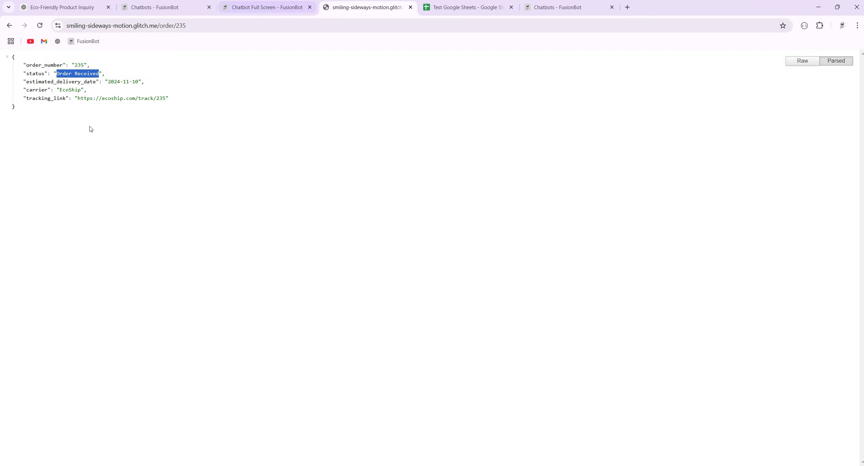
{"action": "left_click", "coordinate": [280, 10]}
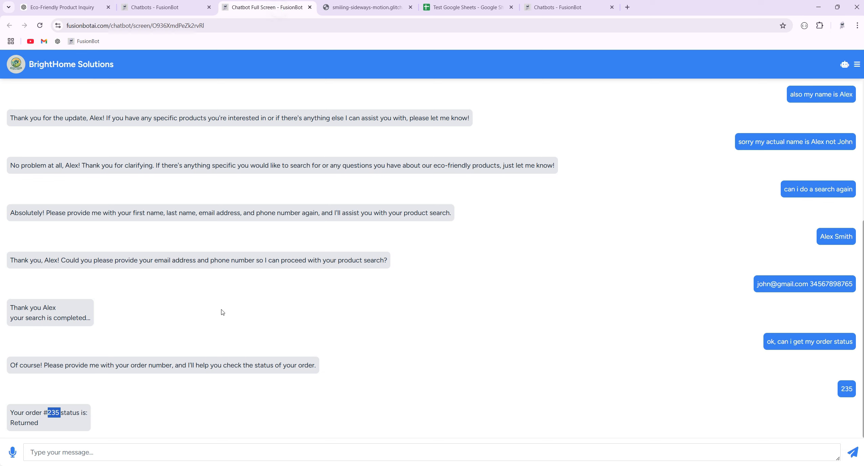
- Ask the chatbot about two more orders, sending "and how about my order:" and "and :", each followed by a different order number
{"action": "left_click", "coordinate": [104, 453]}
{"action": "type", "text": "and "}
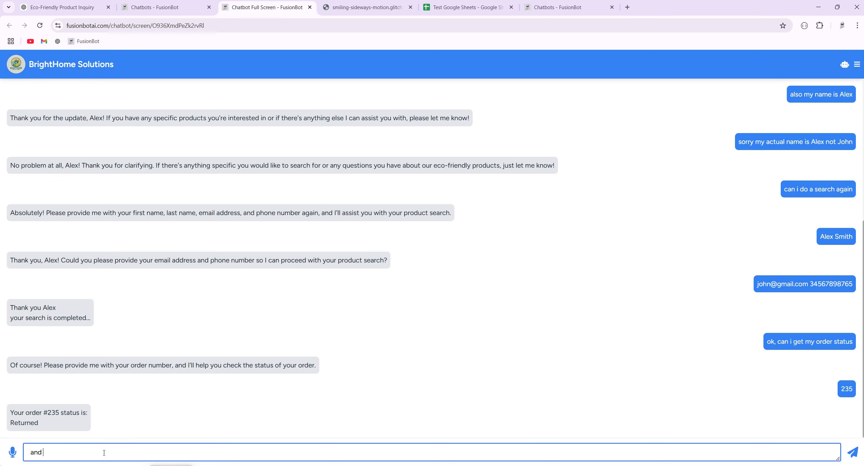
{"action": "type", "text": "how about my order: 987"}
{"action": "key", "text": "Return"}
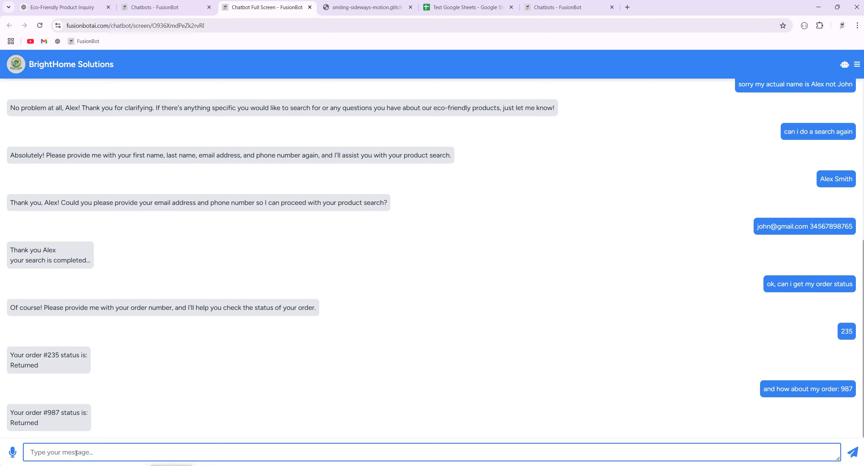
{"action": "type", "text": "and : 4876"}
{"action": "key", "text": "Return"}
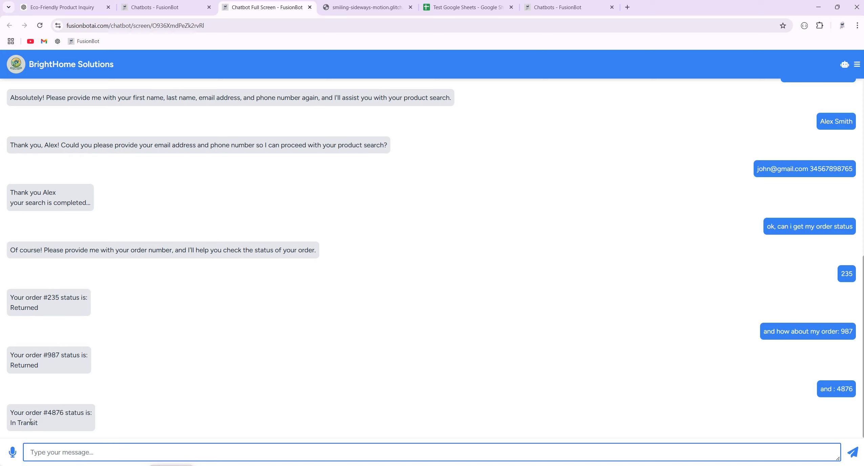
- Compare the order number and status in the bot's latest reply with the status field on the API response page
{"action": "triple_click", "coordinate": [31, 422]}
{"action": "left_click", "coordinate": [366, 7]}
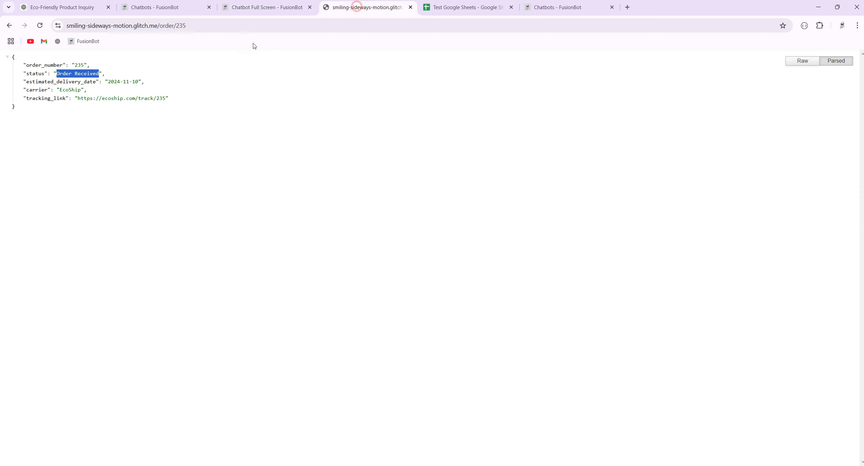
{"action": "left_click", "coordinate": [42, 73]}
{"action": "left_click", "coordinate": [251, 8]}
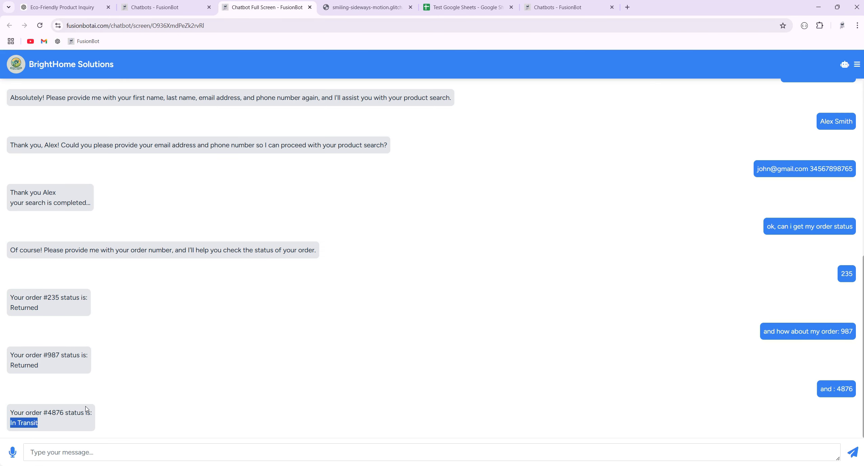
{"action": "left_click_drag", "start_coordinate": [48, 413], "coordinate": [64, 413]}
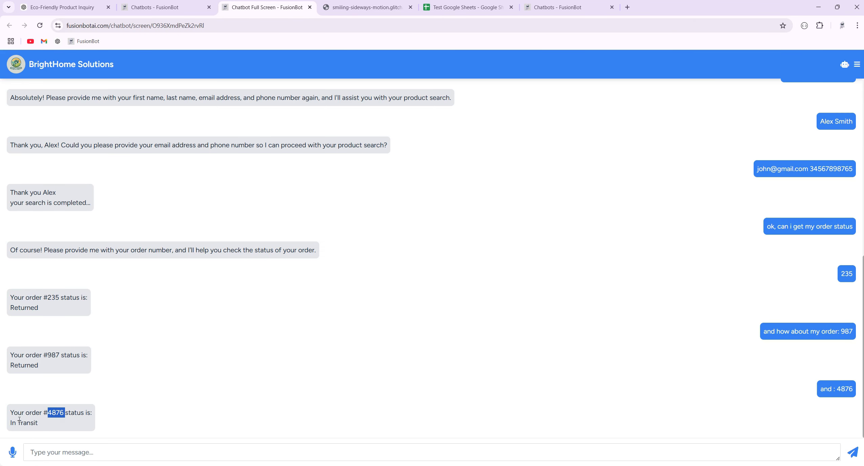
{"action": "triple_click", "coordinate": [36, 421]}
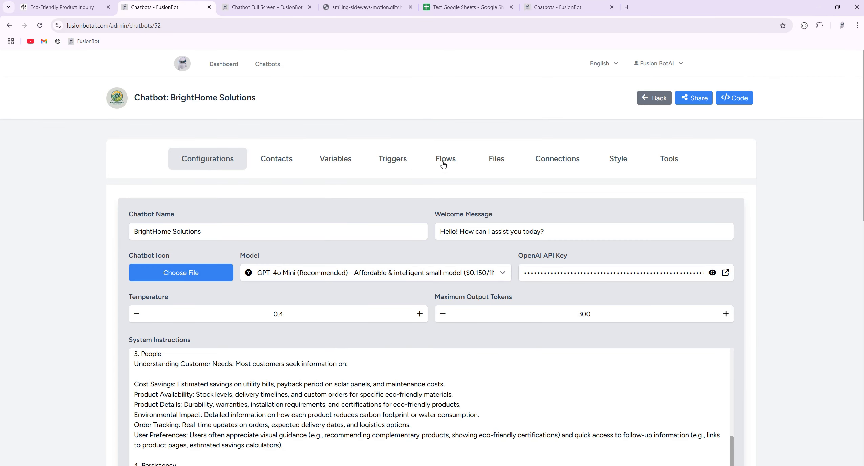
- Open the chatbot's order_status flow and move the Text Node lower and farther away from the Api Request Node
{"action": "left_click", "coordinate": [446, 159]}
{"action": "left_click", "coordinate": [242, 279]}
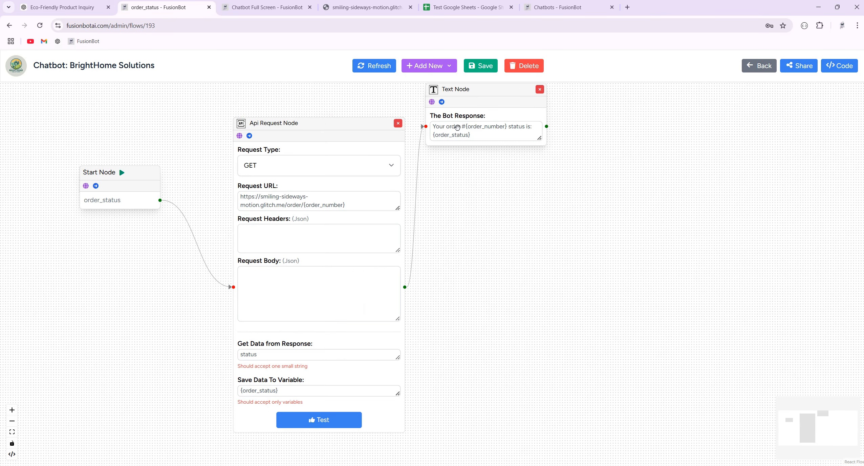
{"action": "left_click_drag", "start_coordinate": [464, 90], "coordinate": [531, 194]}
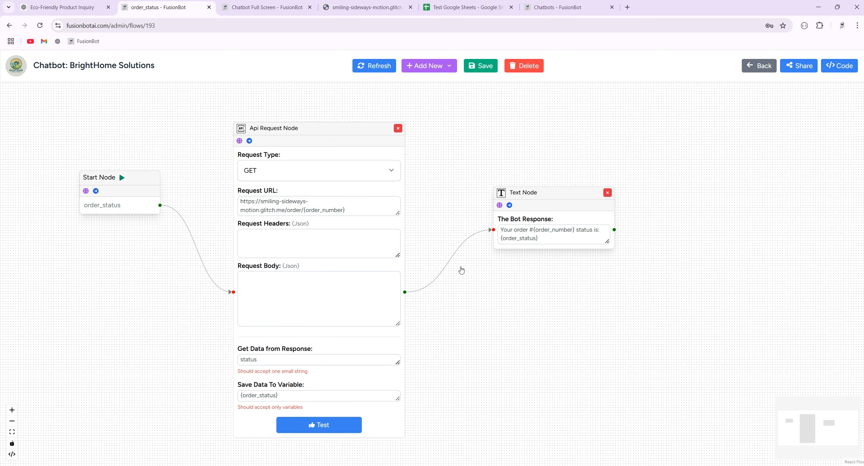
- Review the Api Request Node's request body and the order status replies in the full-screen chat, ending on the order_status flow
{"action": "left_click", "coordinate": [246, 303]}
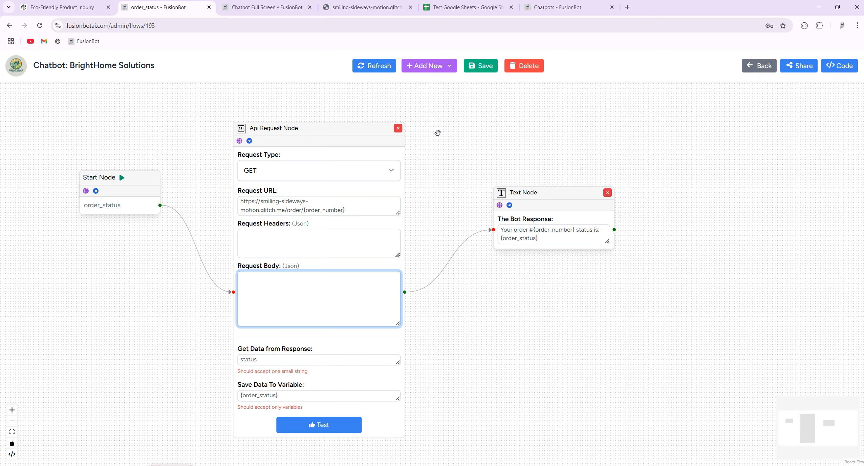
{"action": "left_click", "coordinate": [259, 7]}
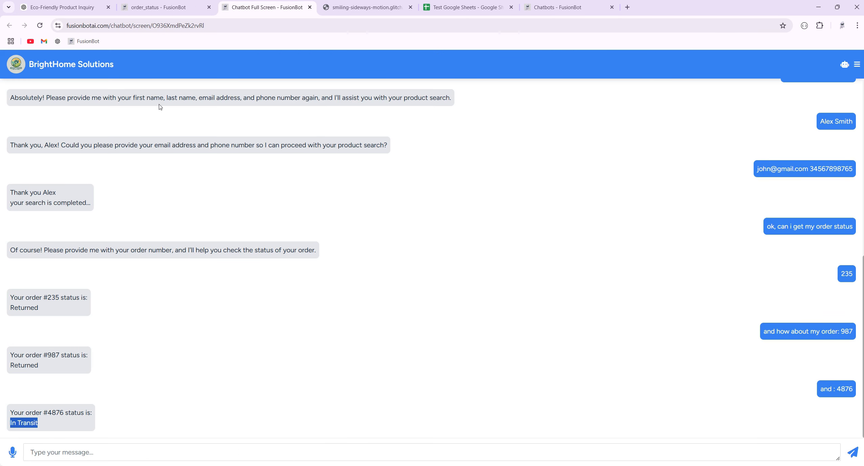
{"action": "left_click", "coordinate": [172, 9]}
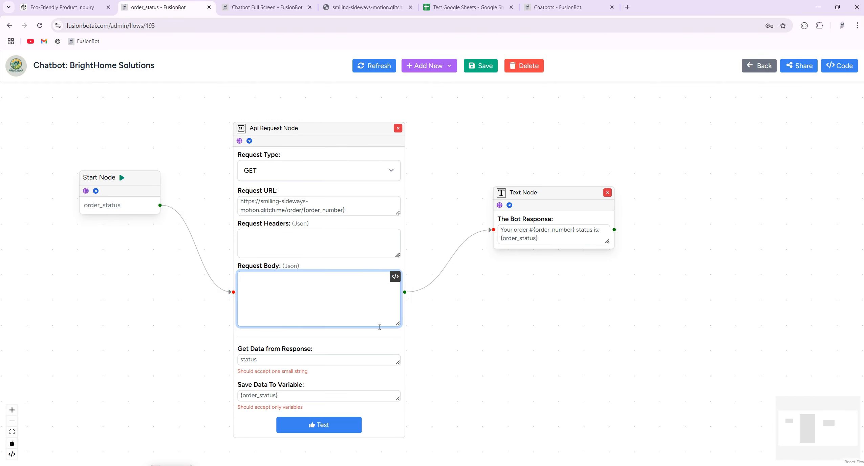